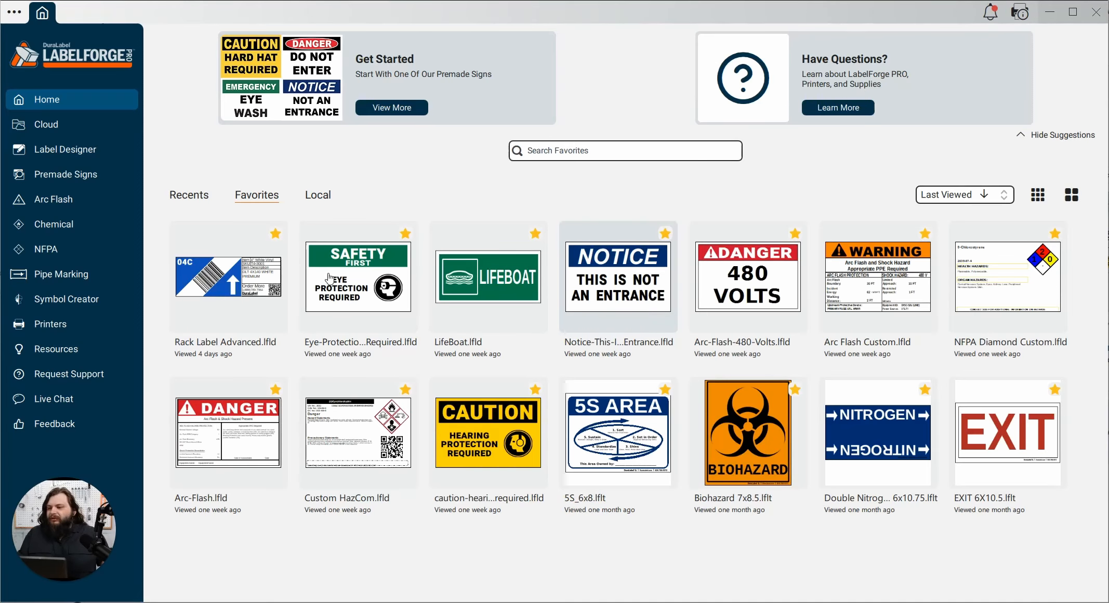
Step: Create a blank 6.00 by 4.00 in landscape label in Label Designer and insert a text object with its default text
click(72, 156)
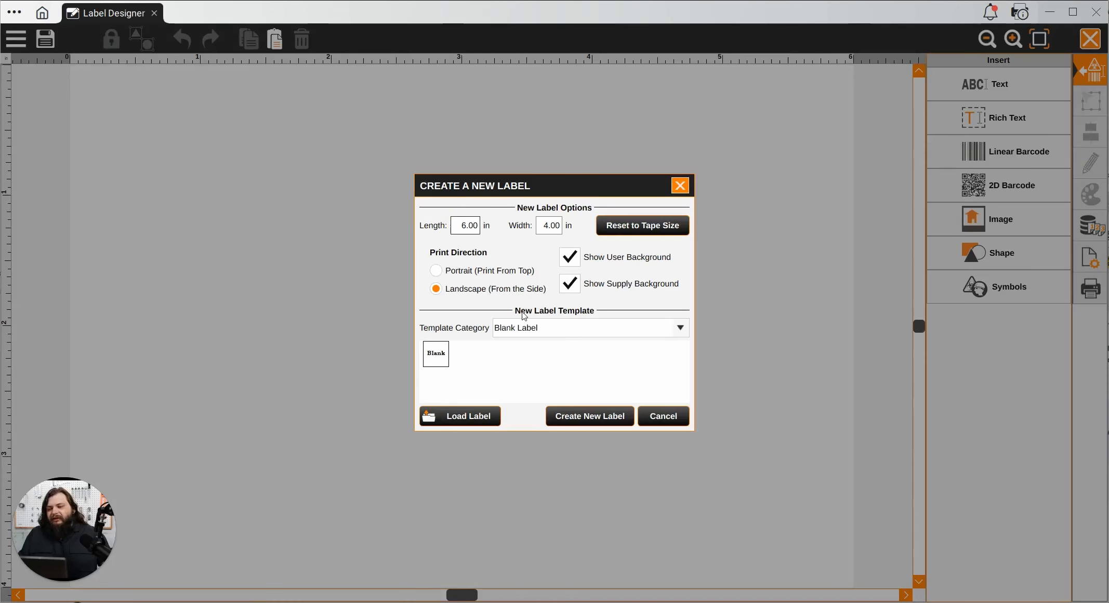
click(594, 415)
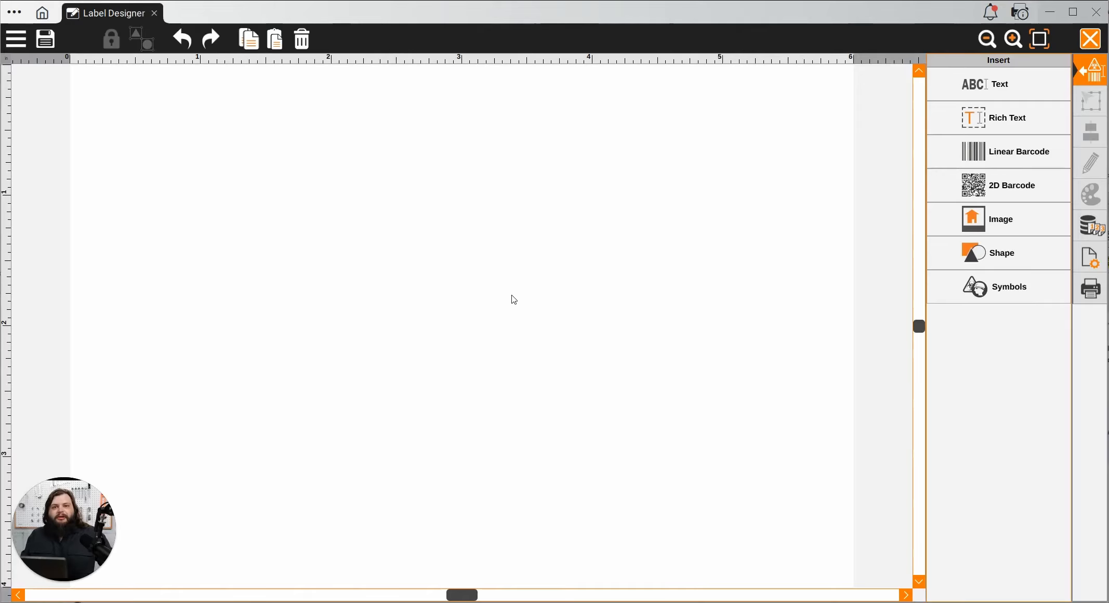
click(1005, 88)
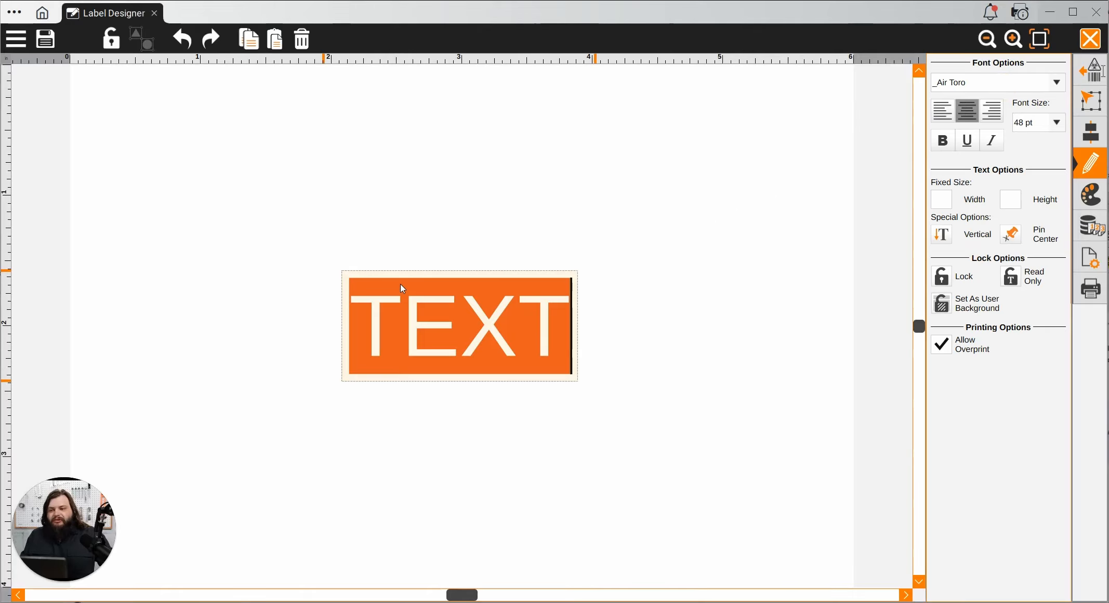
click(454, 228)
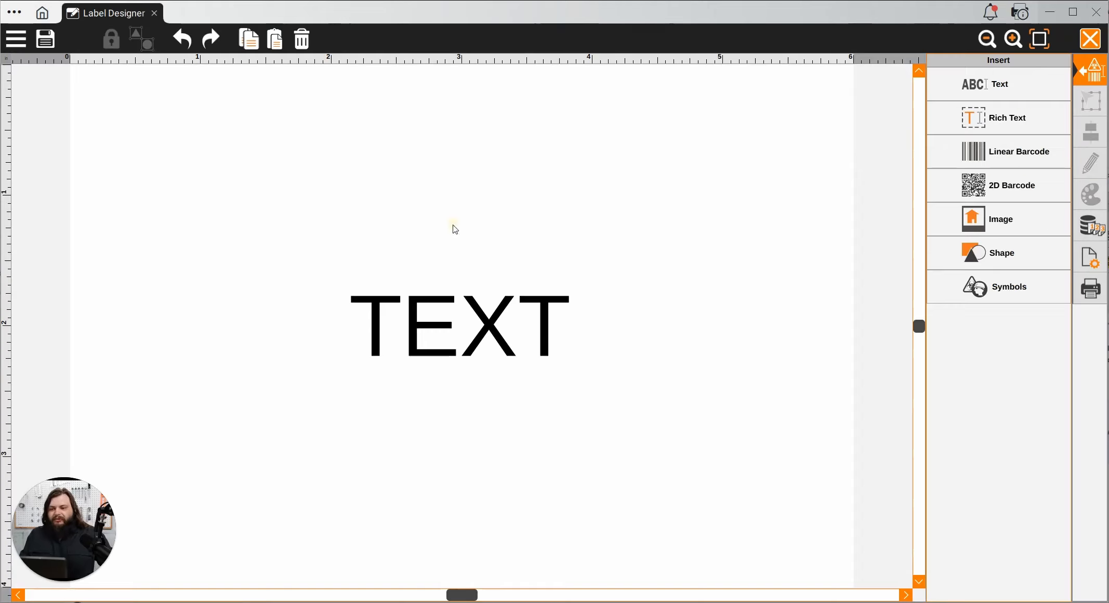
Step: Move the text object slightly down and left on the label and replace its text with "Duralabel"
drag(522, 326, 472, 369)
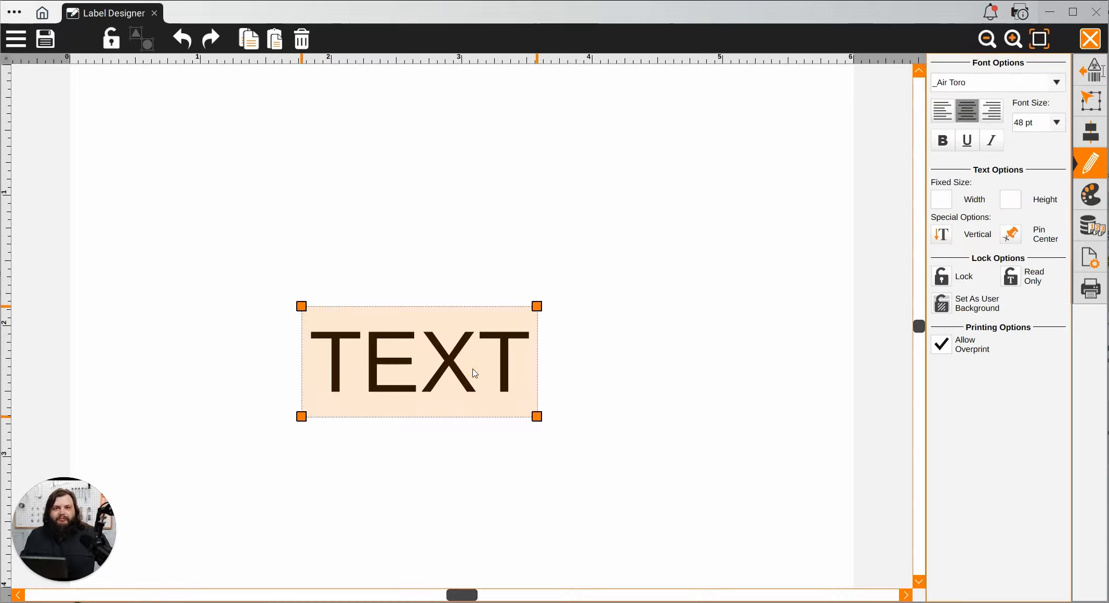
click(519, 219)
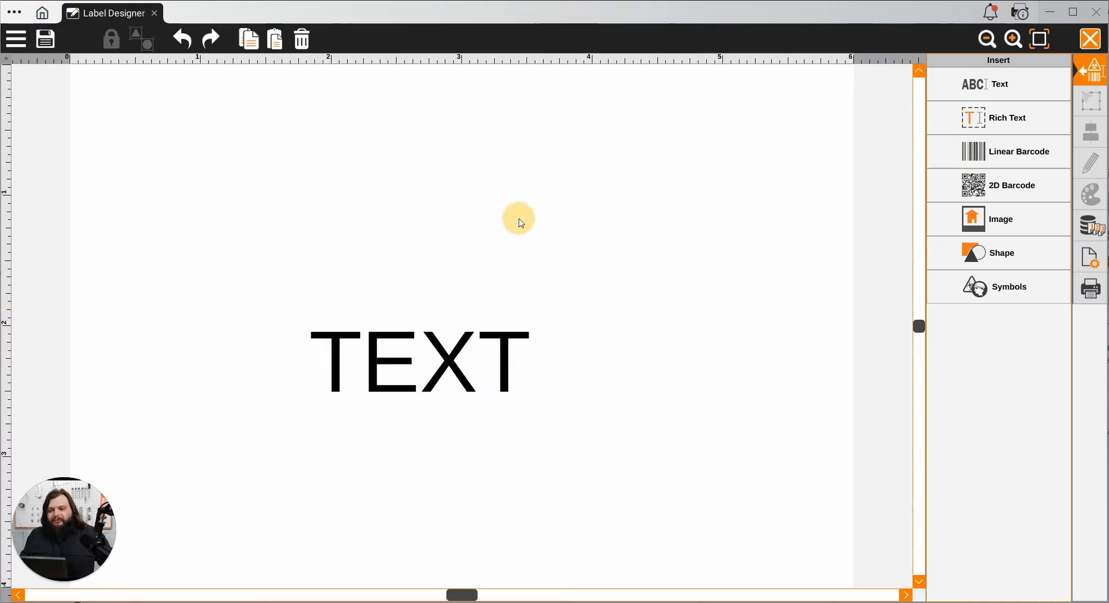
double_click(494, 396)
drag(535, 388, 316, 383)
text(D)
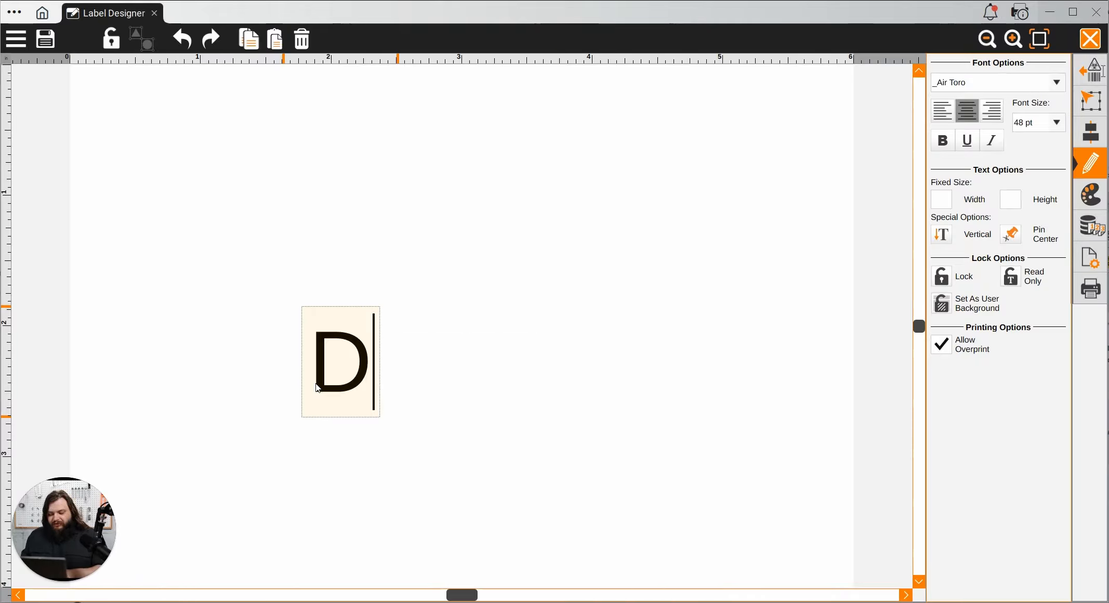
text(uralabel)
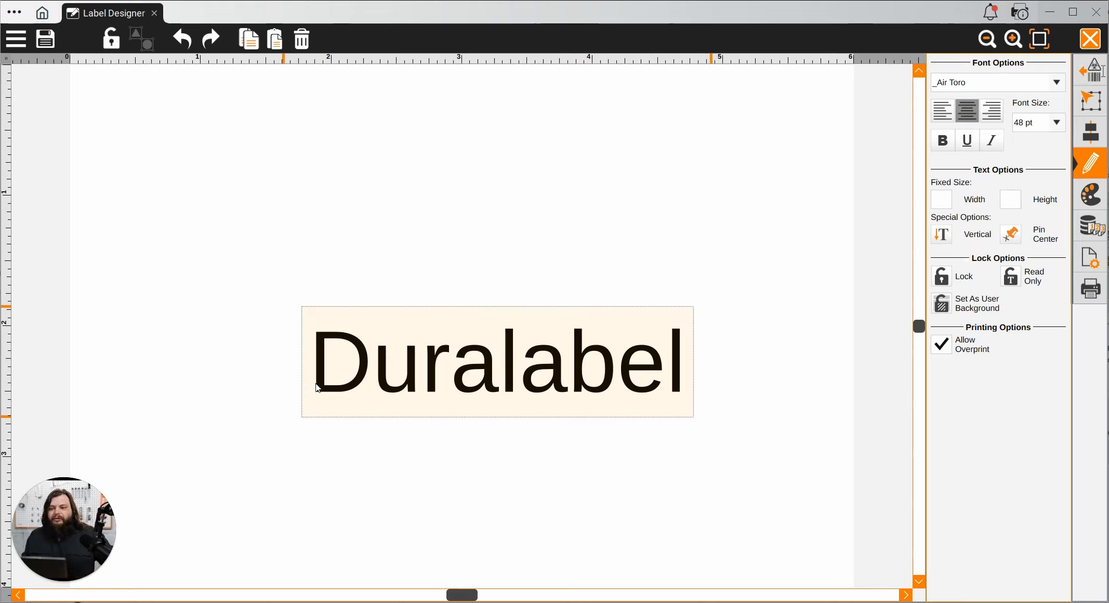
click(404, 186)
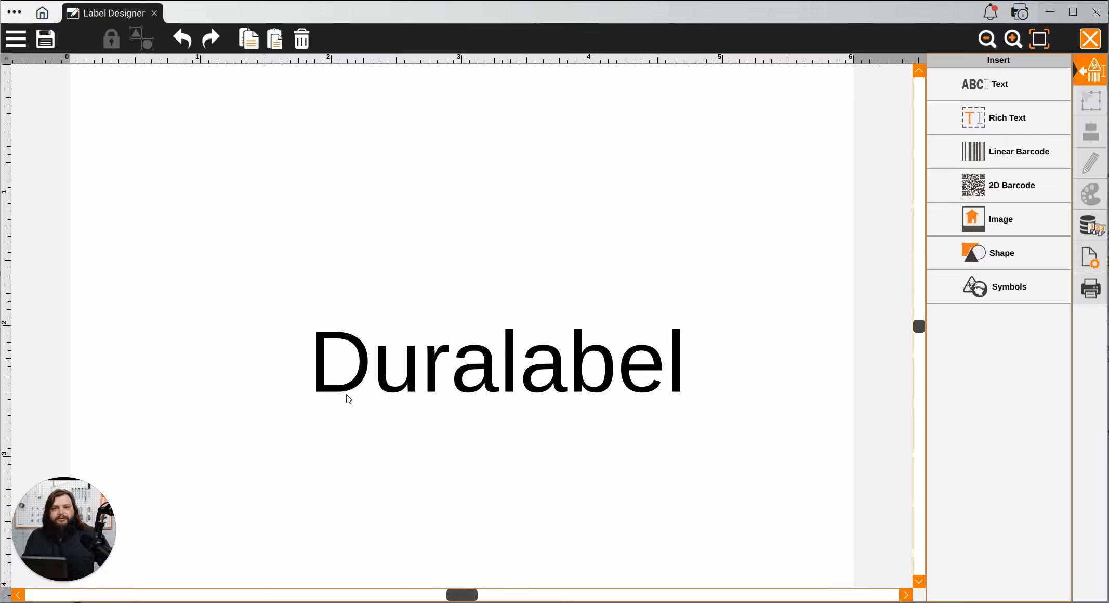
Step: Enable Pin Center for the text object and capitalize its second L so the text reads "DuraLabel"
click(517, 377)
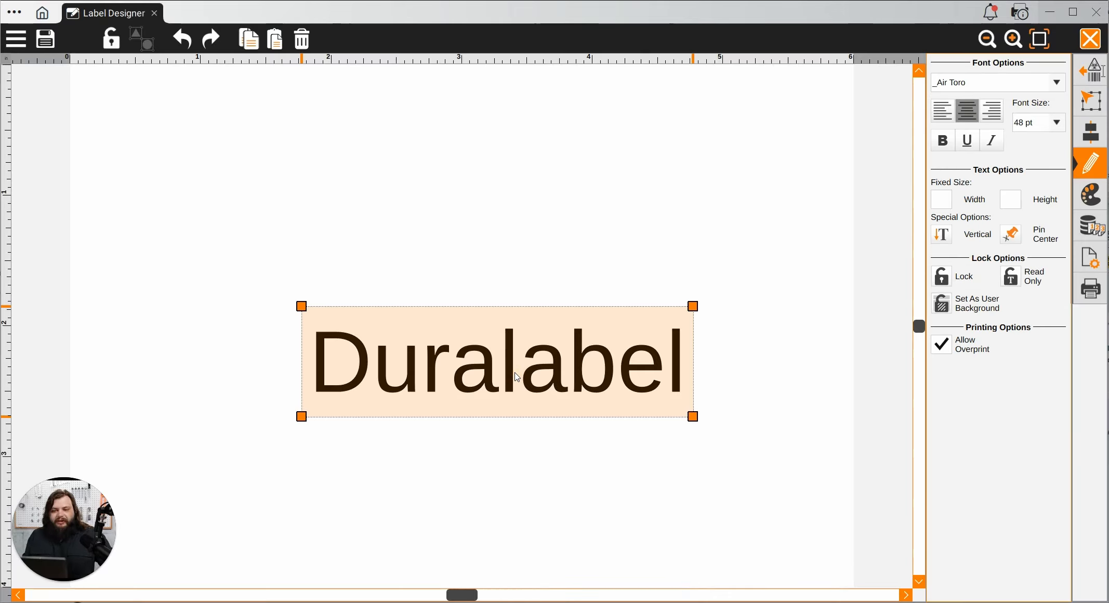
click(1010, 237)
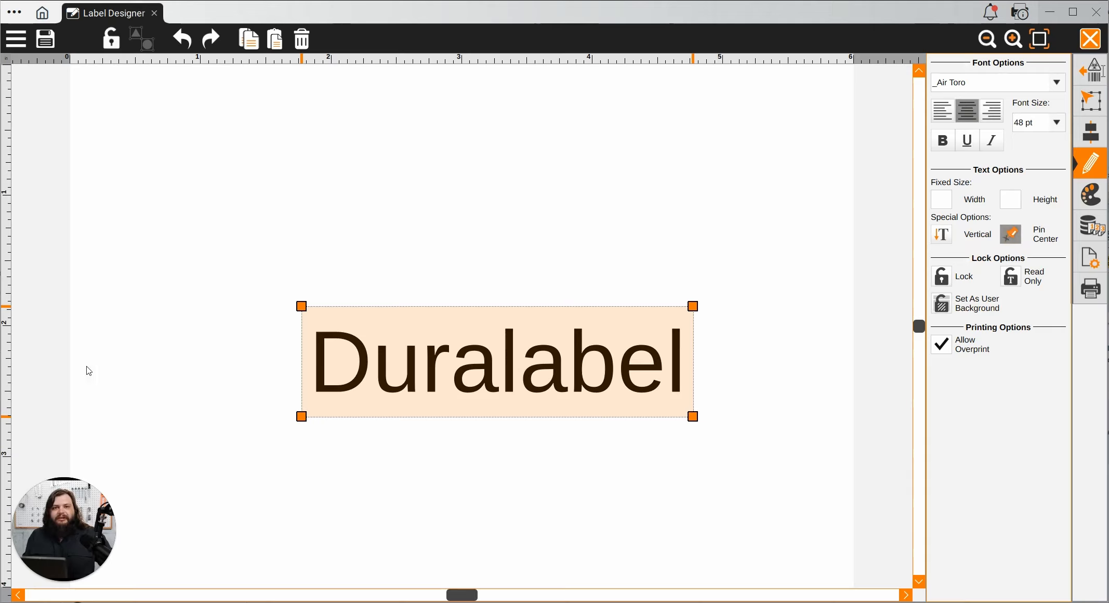
click(525, 371)
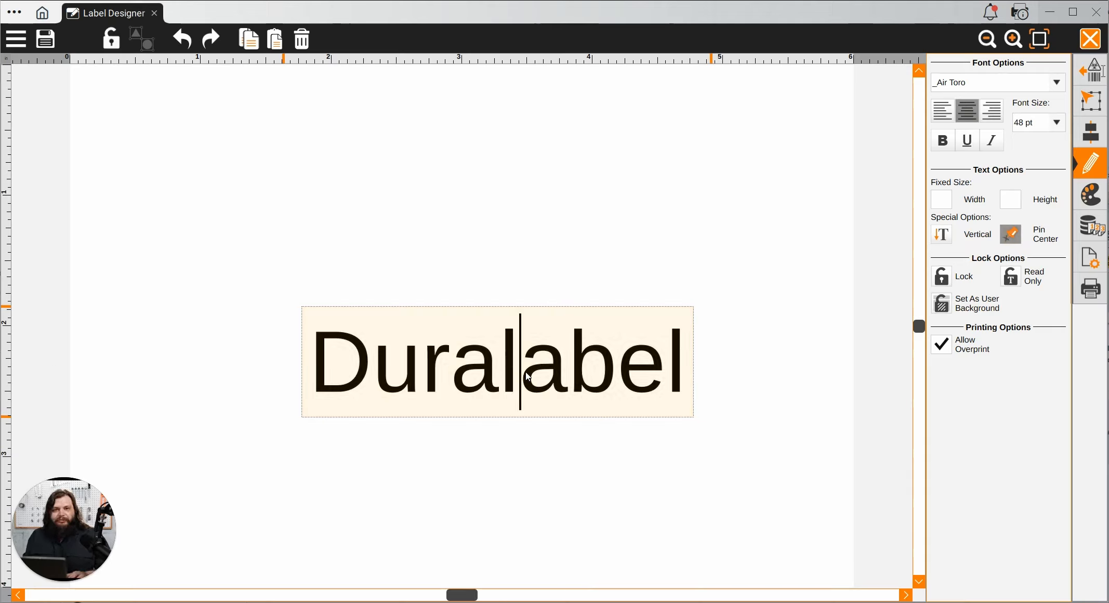
key(BackSpace)
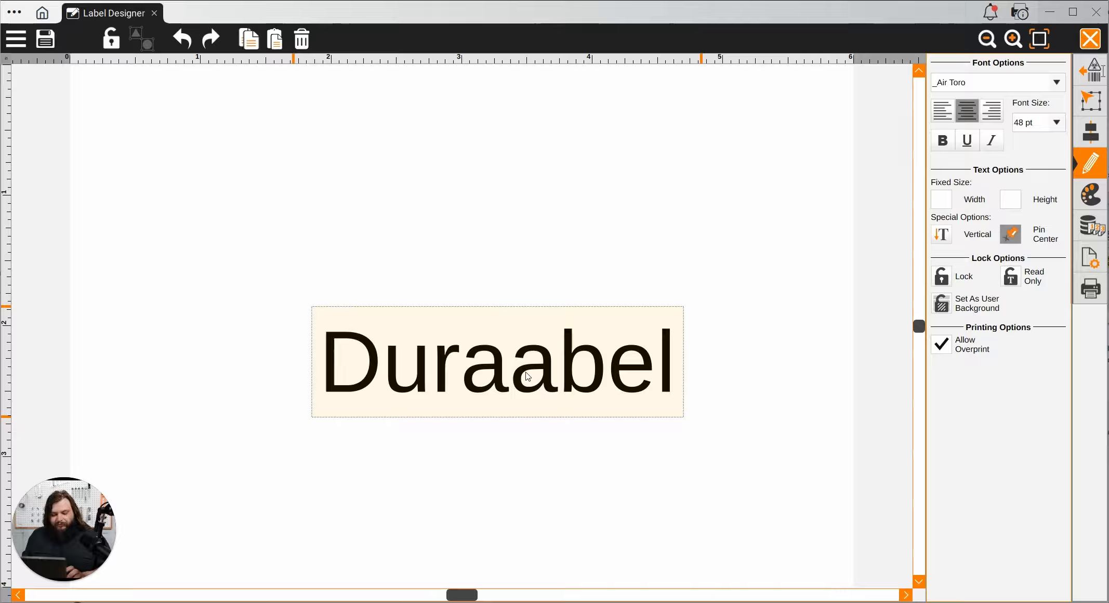
text(L)
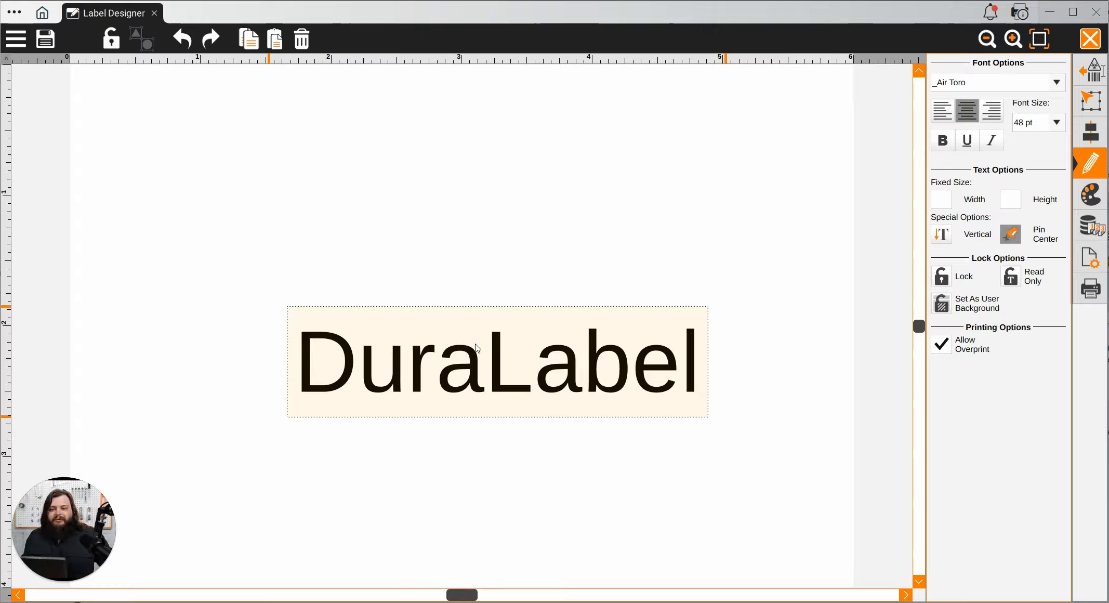
click(510, 236)
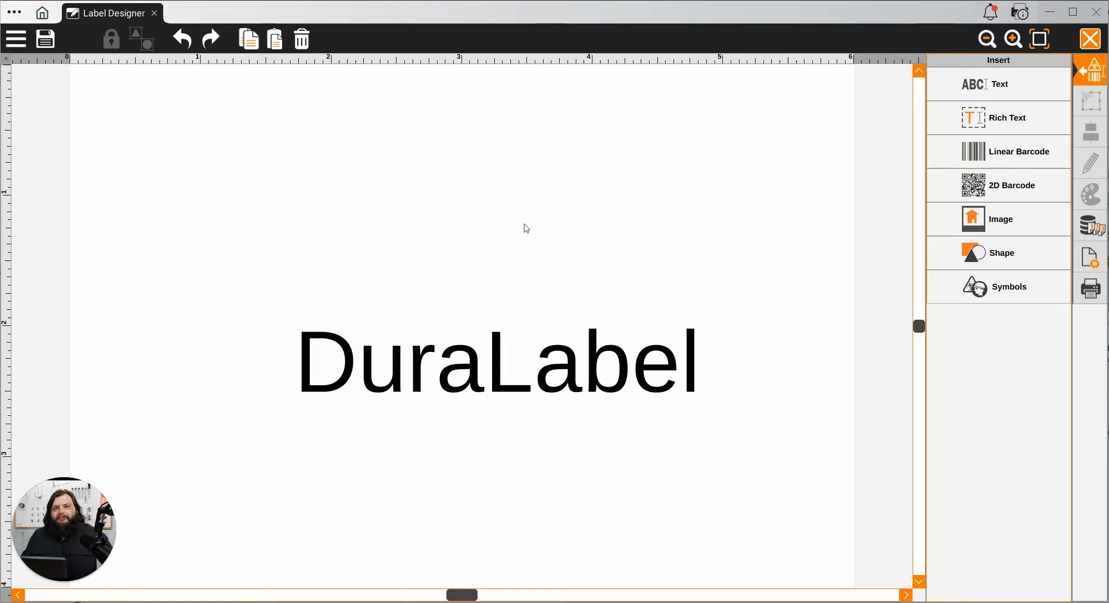
Step: Set the font size of the DuraLabel text to 32 pt
click(549, 368)
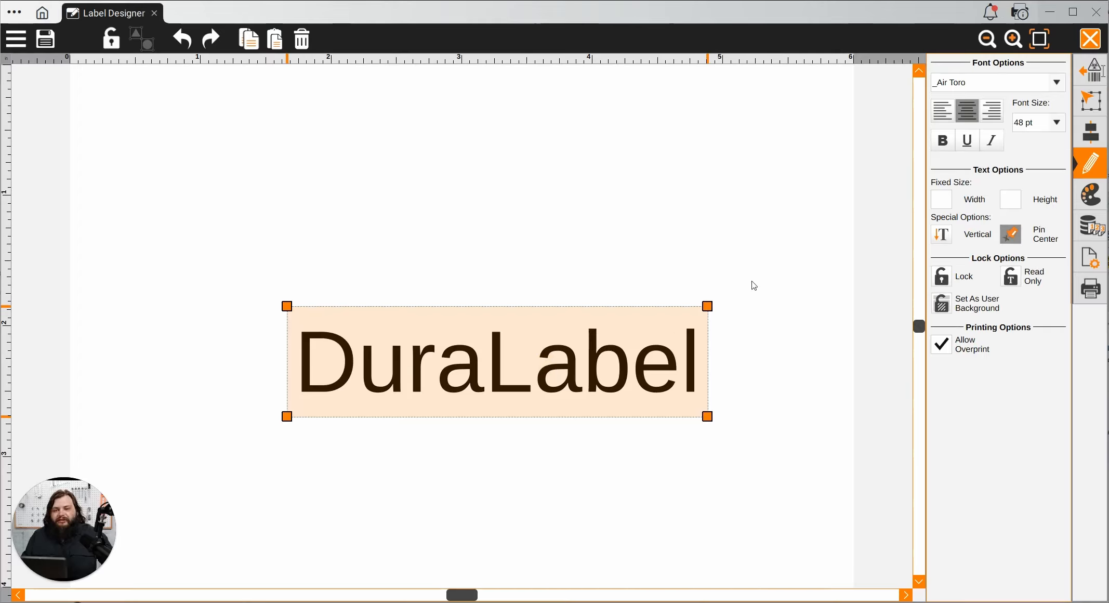
click(1057, 122)
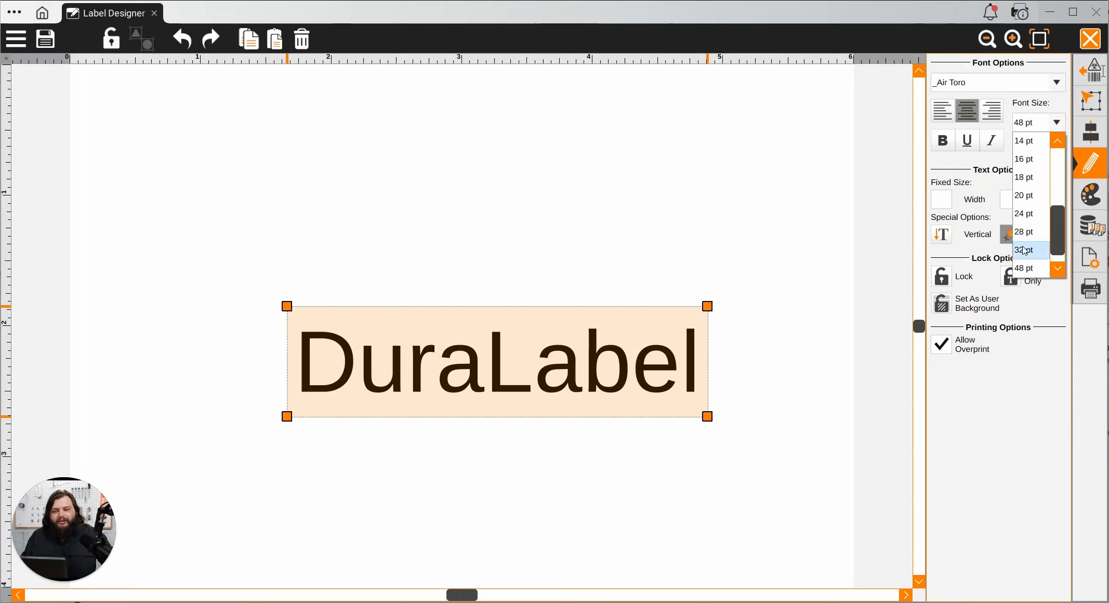
click(1033, 250)
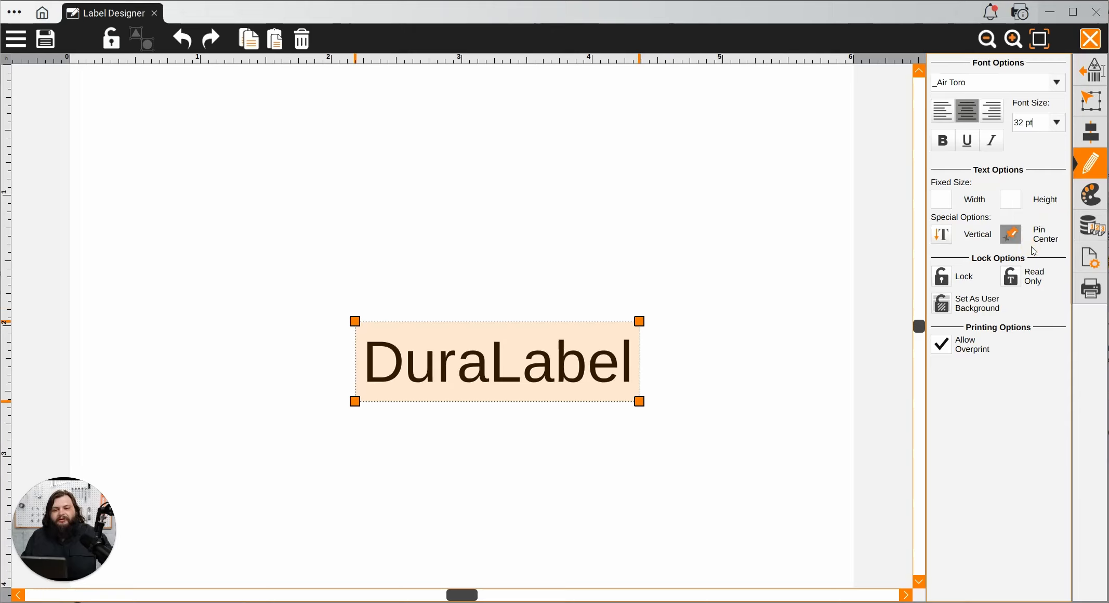
Step: Set the DuraLabel text object's length to 2 in, leaving the aspect ratio unlocked
click(1099, 95)
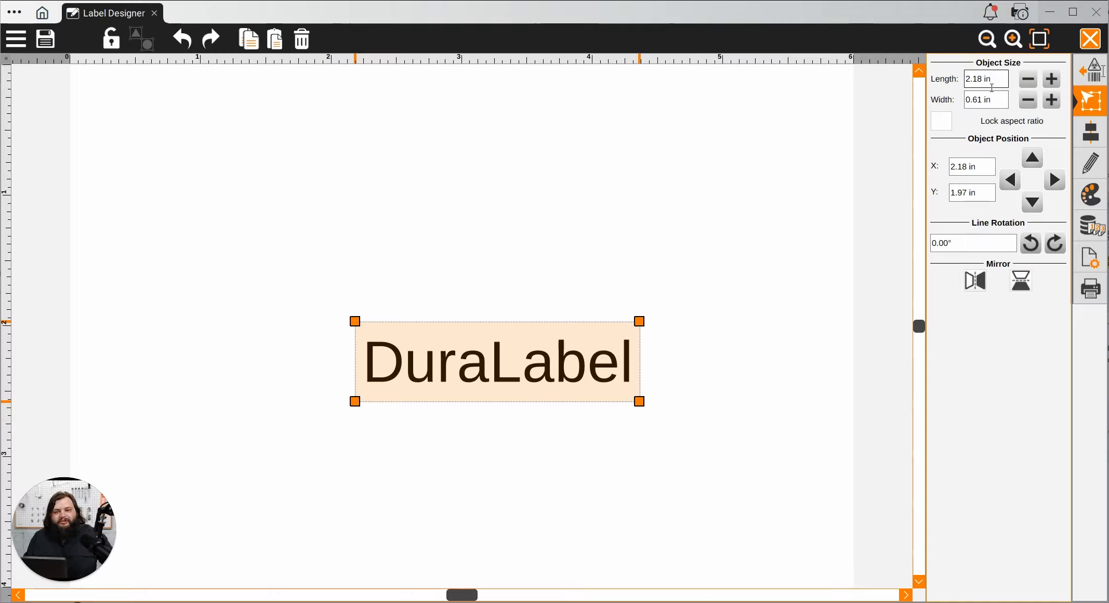
drag(1001, 81, 954, 86)
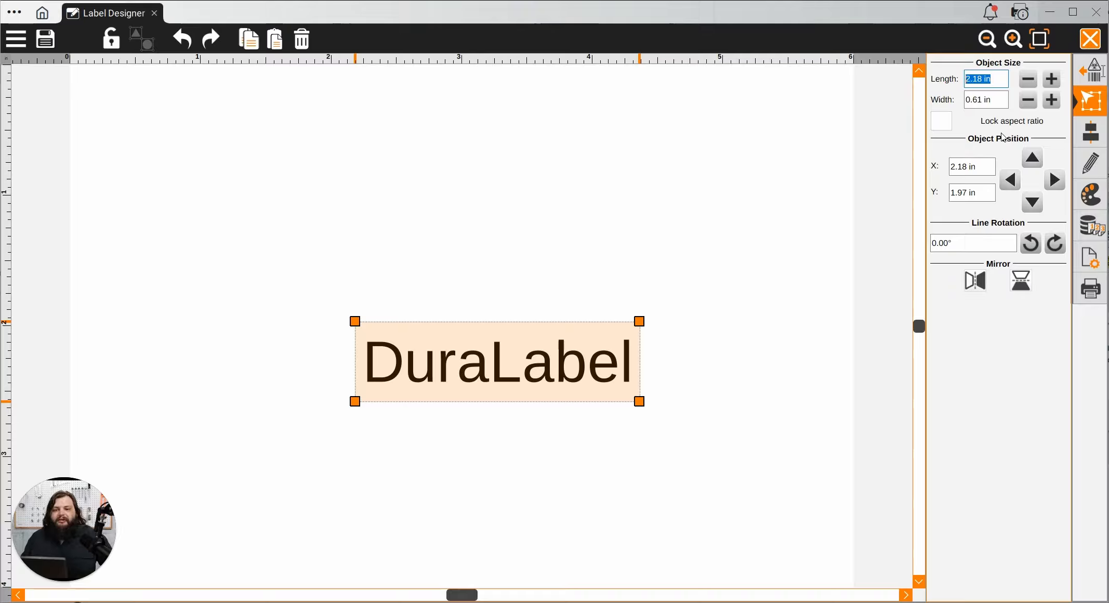
text(2)
key(Return)
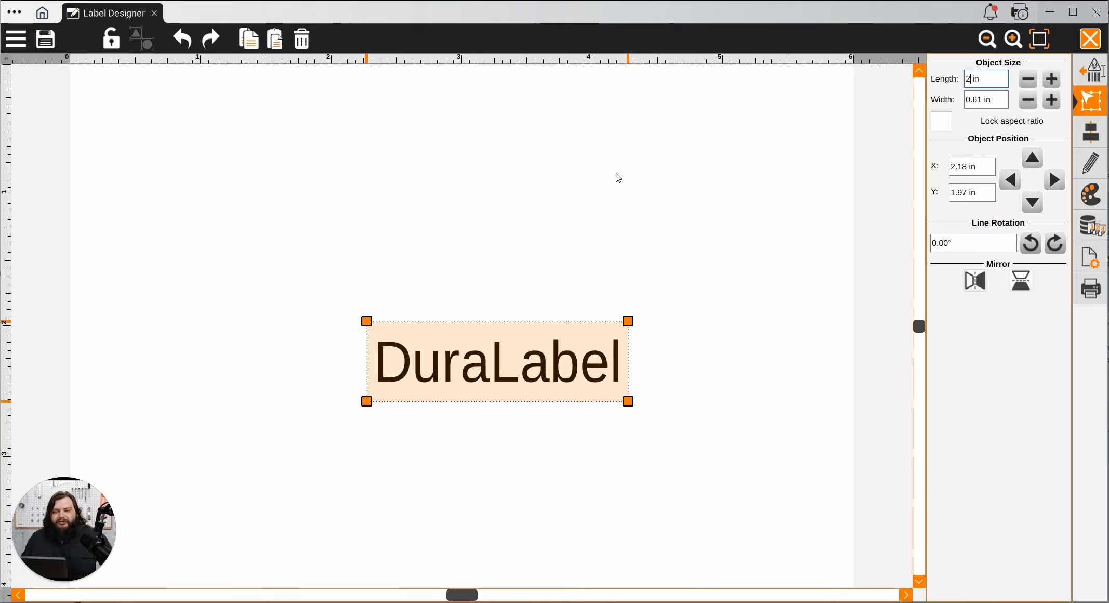
click(616, 173)
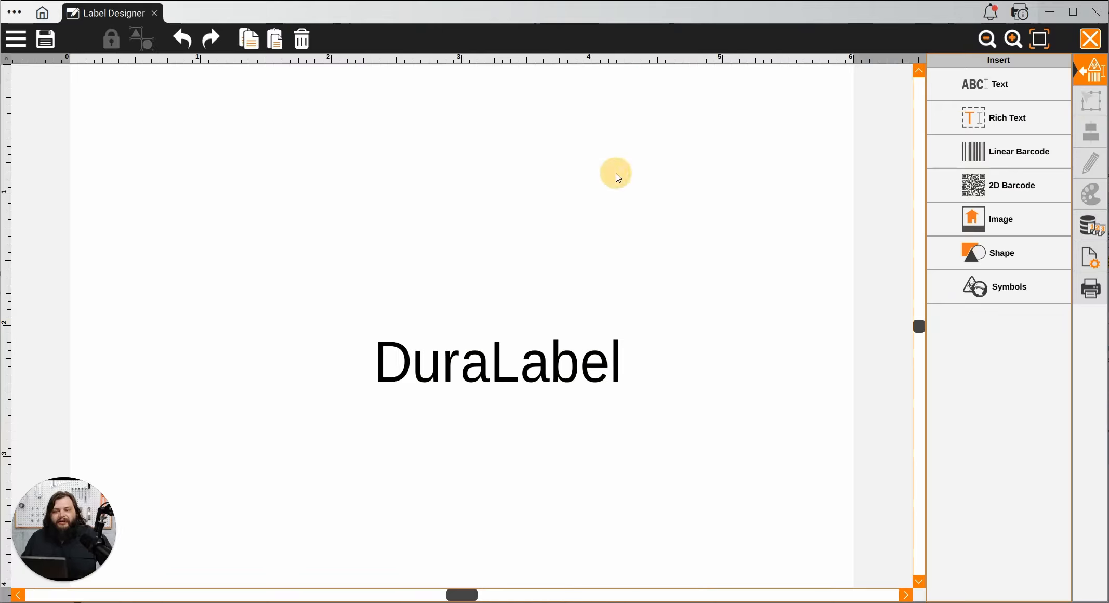
Step: Enlarge the DuraLabel text object freehand to about 3.4 by 1.1 in and move it up and left toward the label's center
click(566, 362)
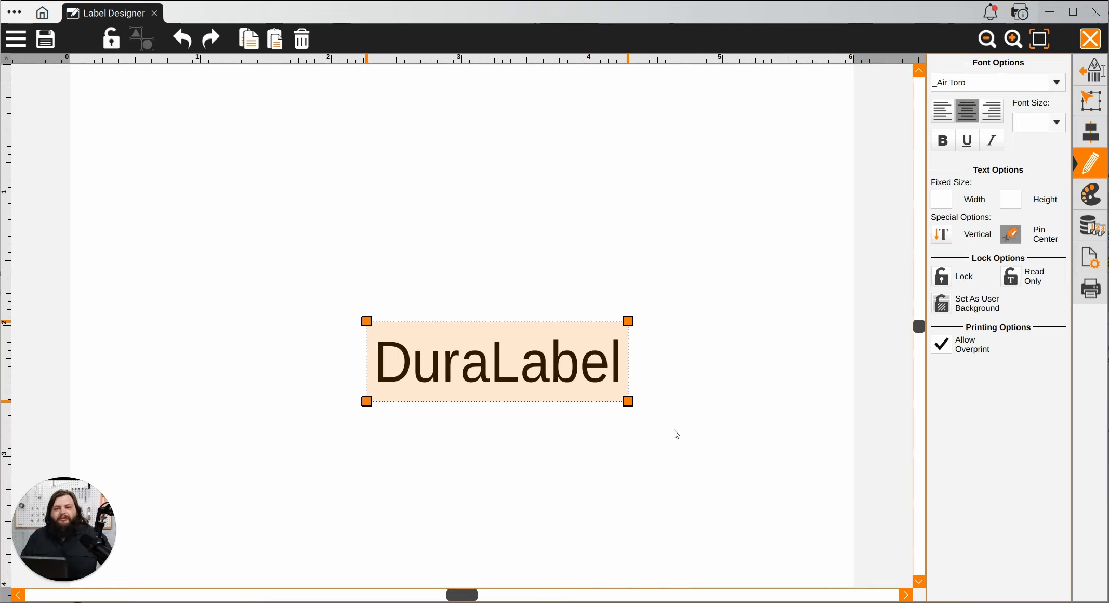
drag(629, 403, 816, 466)
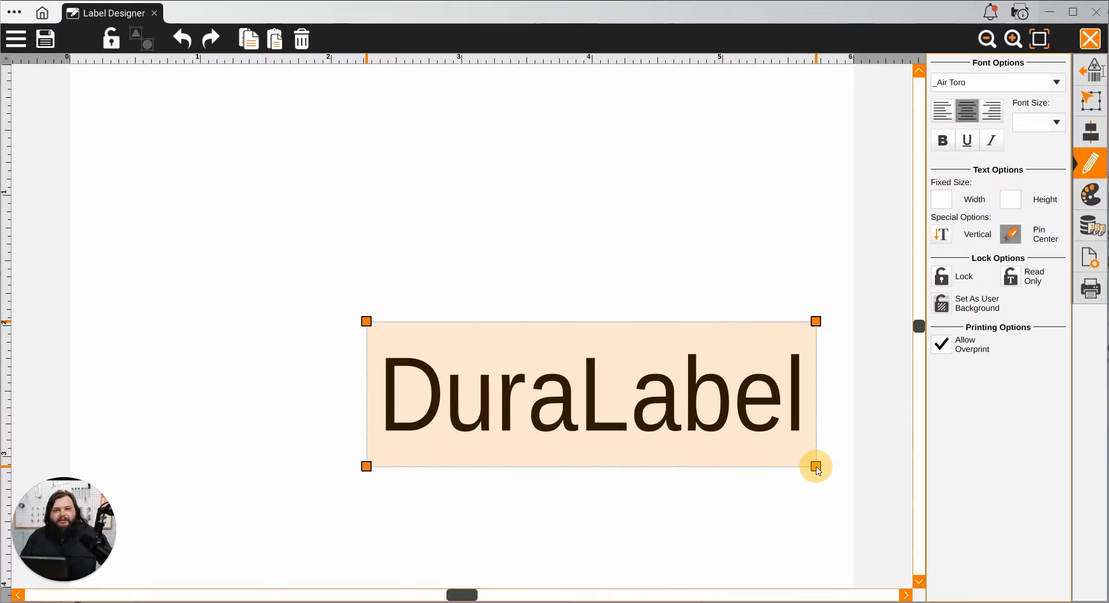
click(739, 254)
drag(702, 396, 590, 317)
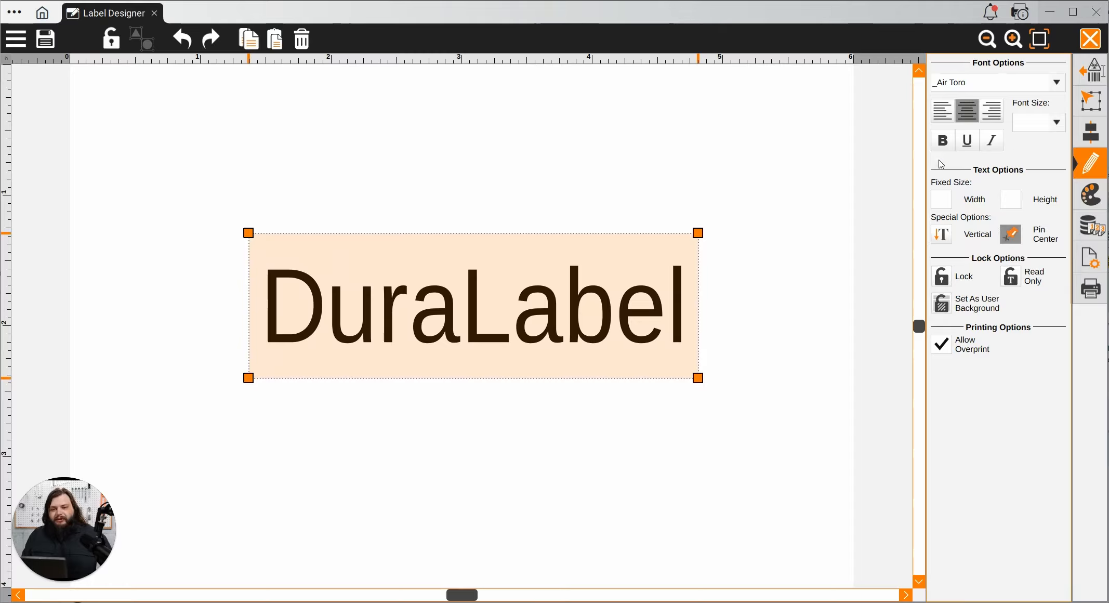
Step: Try bold, underline and italic one after another on the DuraLabel text, turning each style off again
click(946, 146)
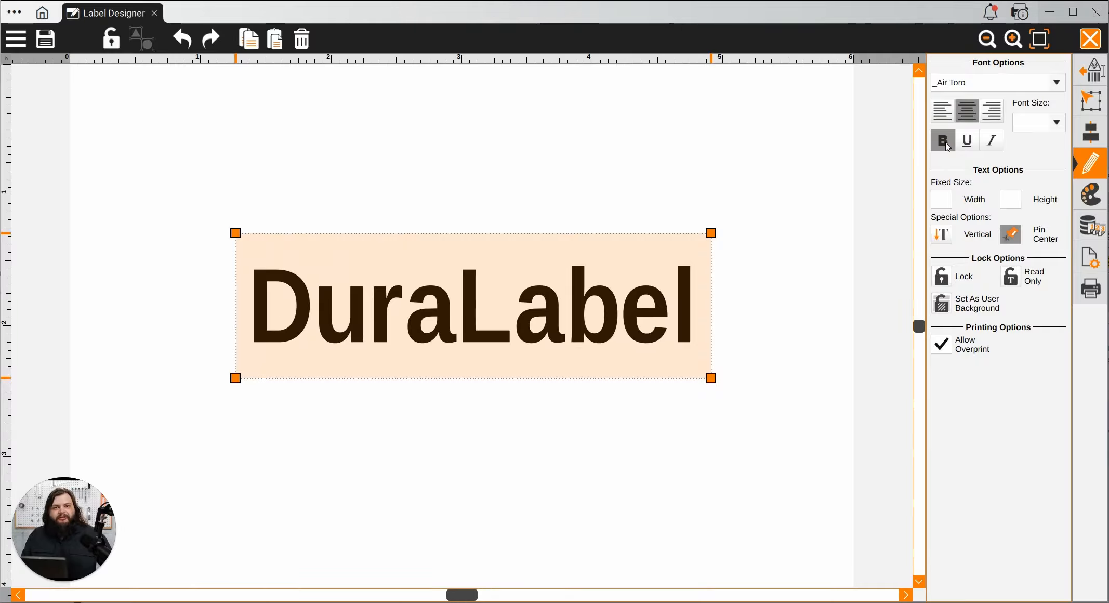
click(947, 145)
click(967, 141)
click(968, 142)
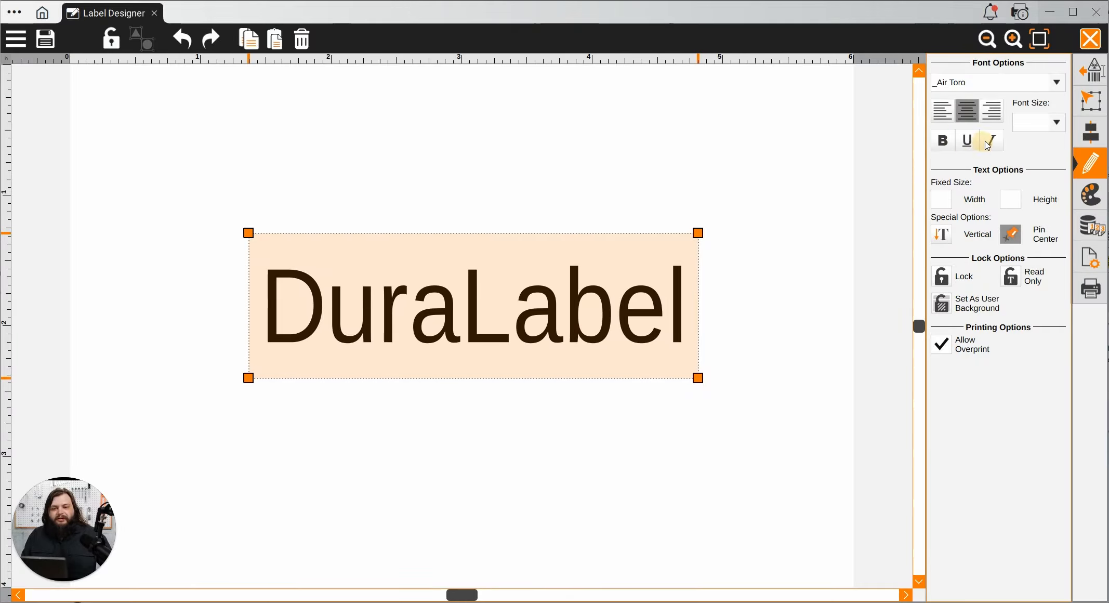
click(989, 144)
click(991, 144)
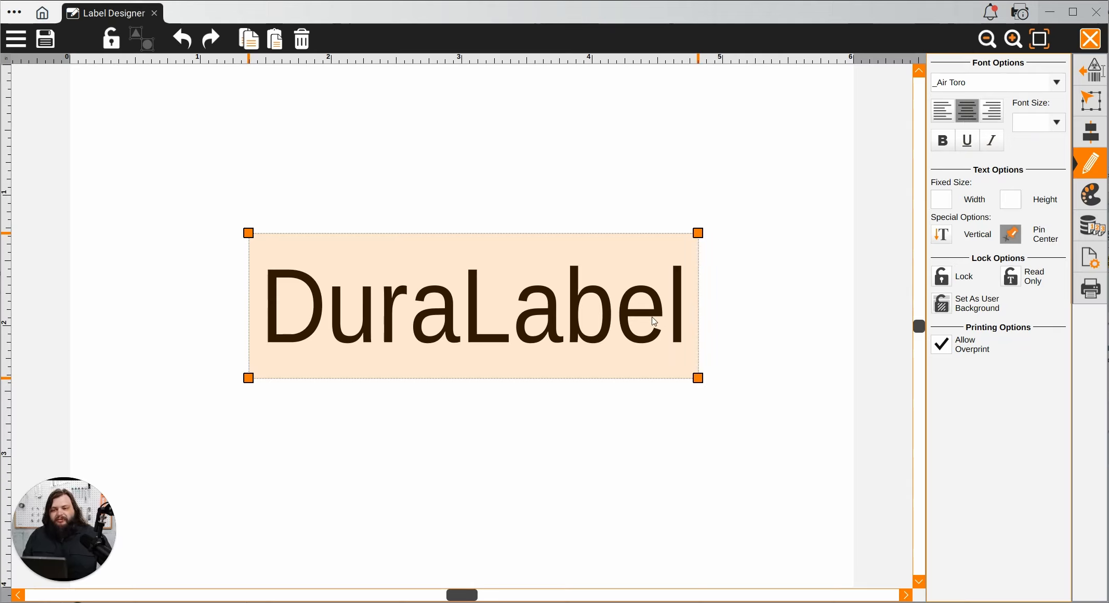
Step: Add a second line reading "Line" below DuraLabel in the same text object
click(631, 317)
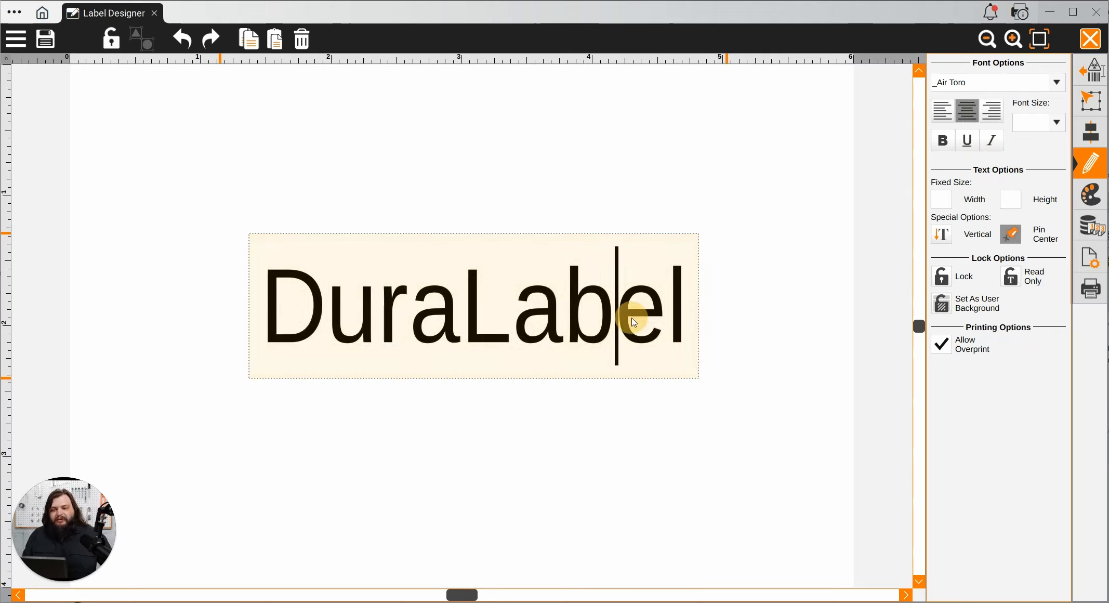
click(693, 312)
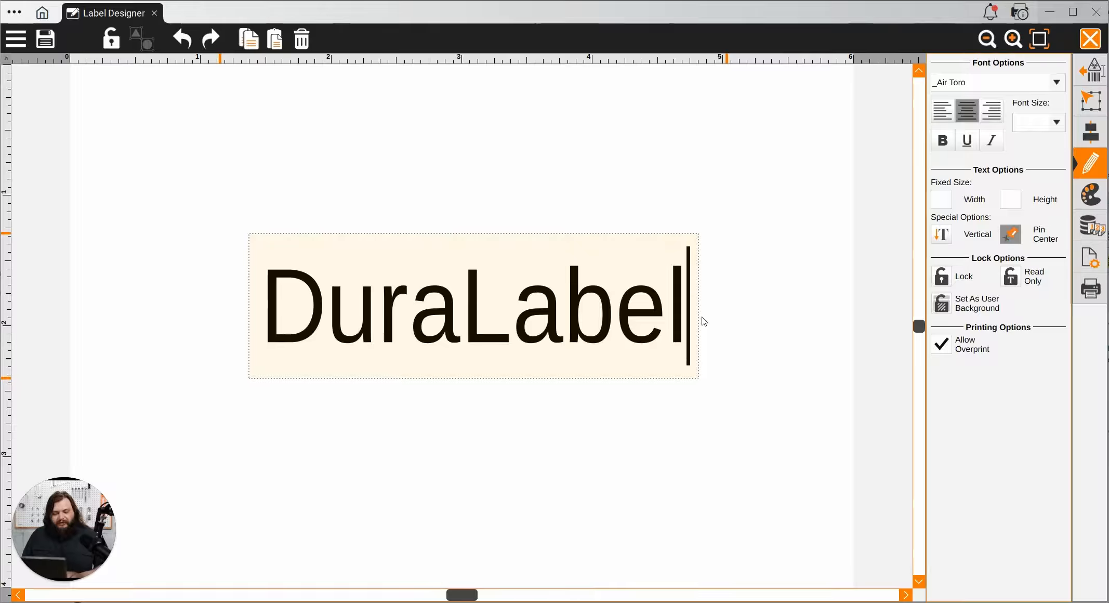
key(Return)
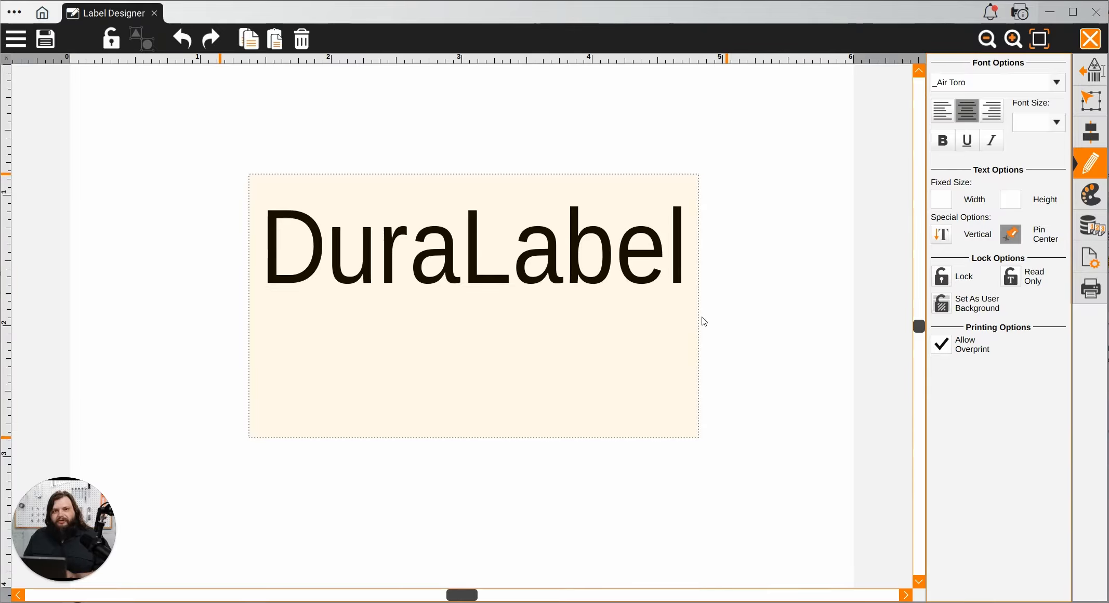
text(L)
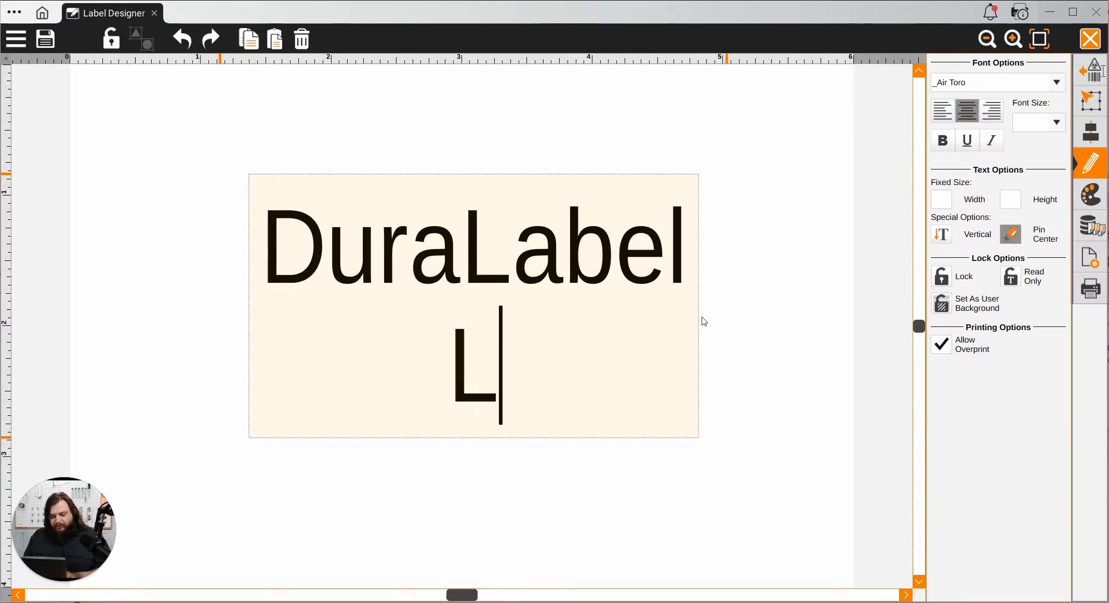
text(ine)
click(685, 145)
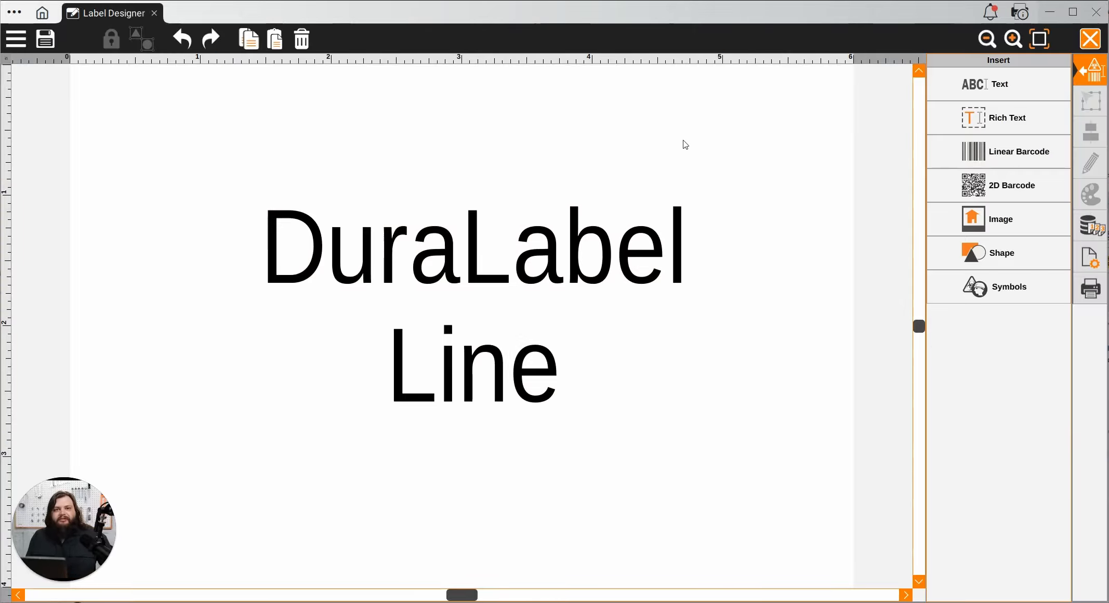
Step: Left-align the two lines of the DuraLabel text object
click(551, 330)
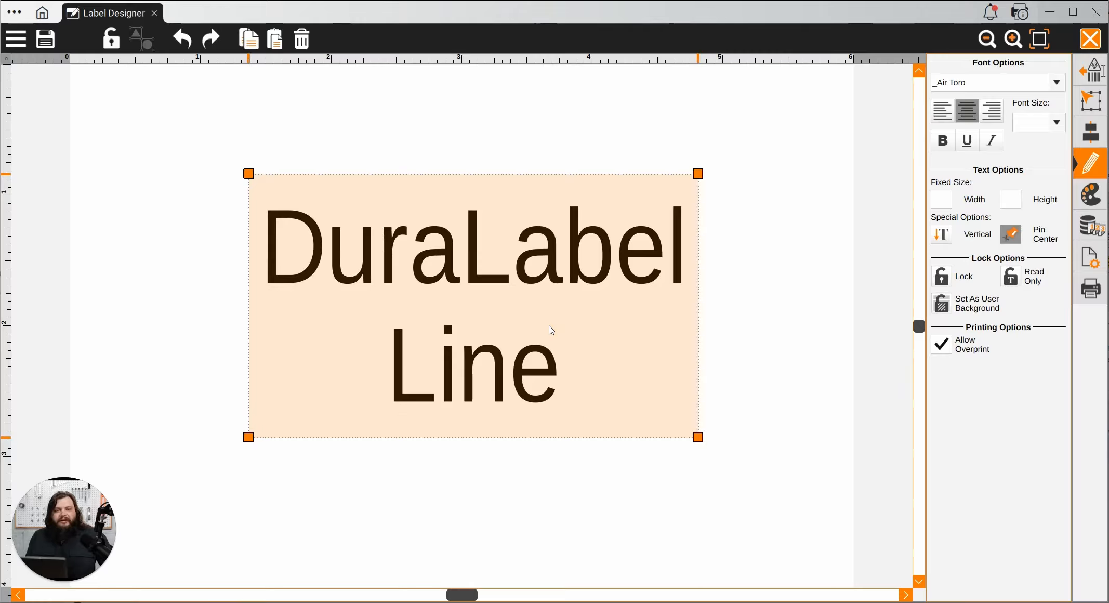
click(945, 117)
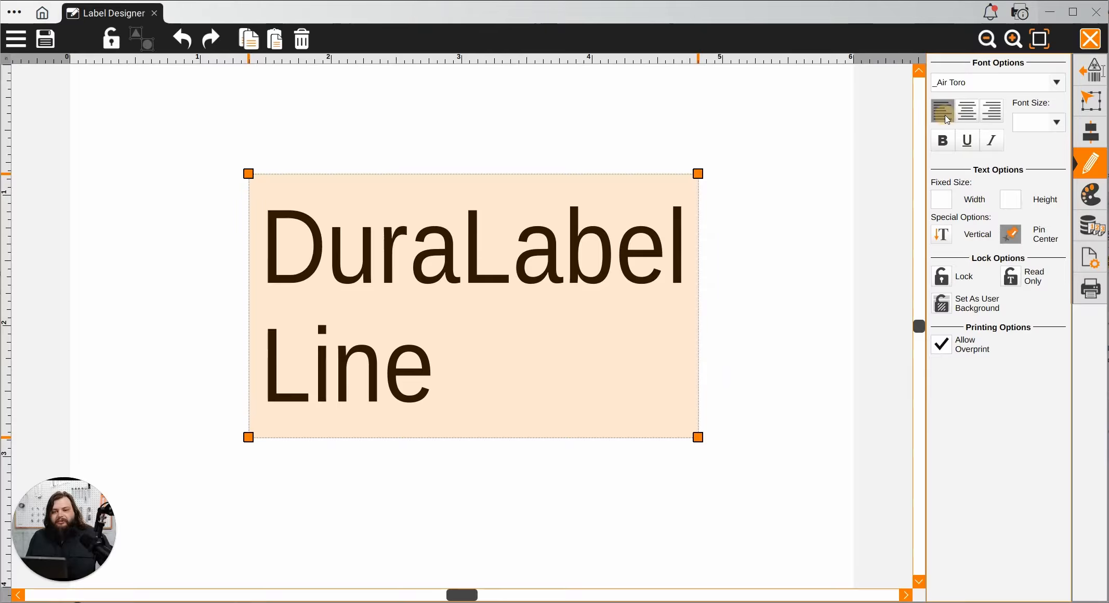
Step: Try right, center and left alignment on the two lines of the DuraLabel text object, leaving them centered
click(995, 114)
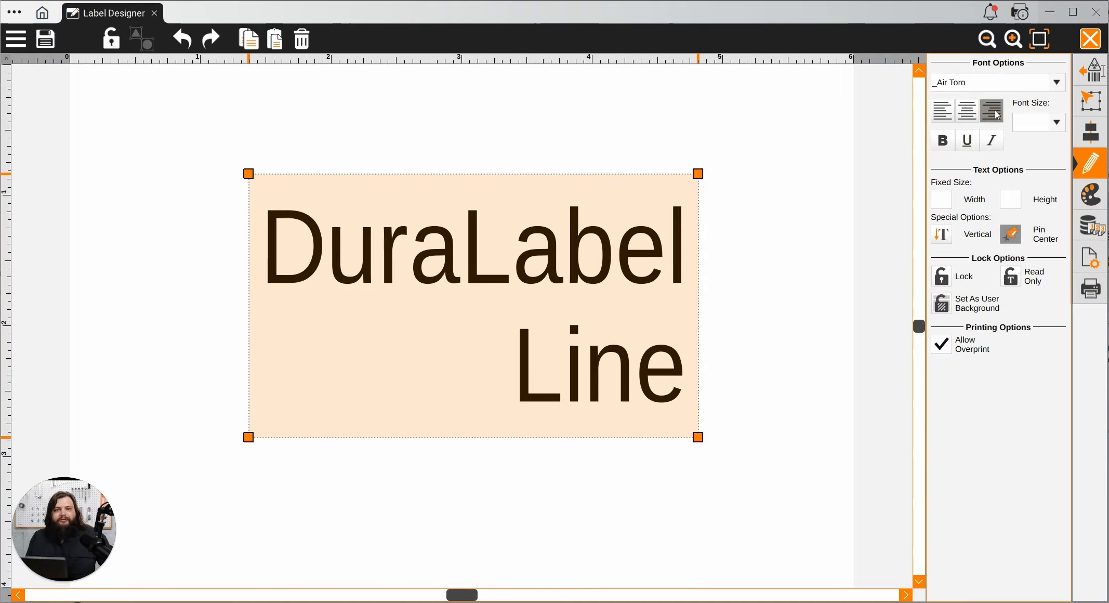
click(969, 115)
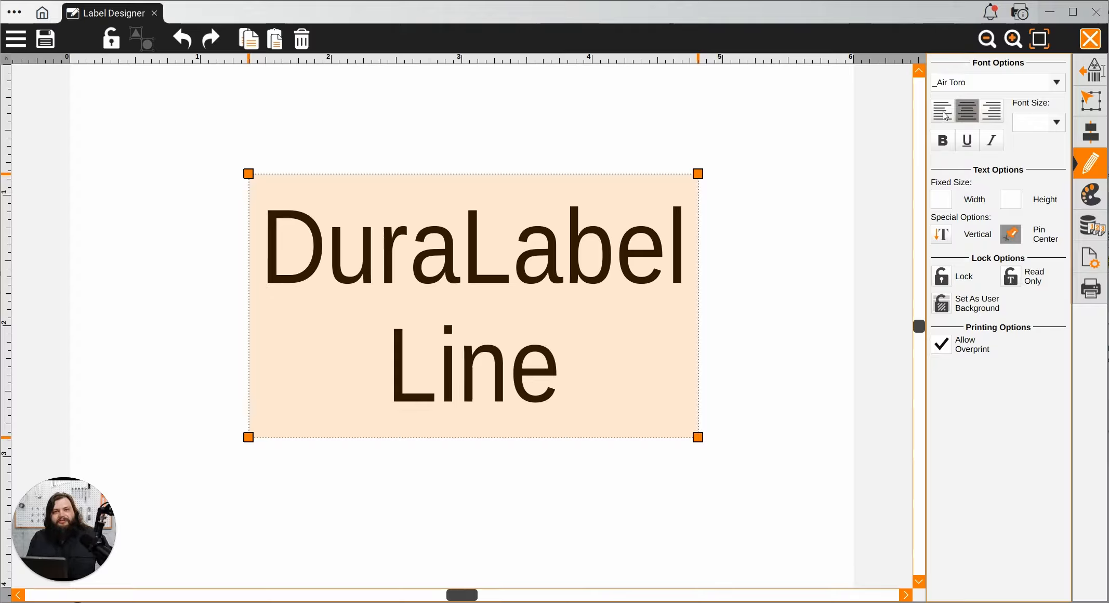
click(945, 115)
click(989, 115)
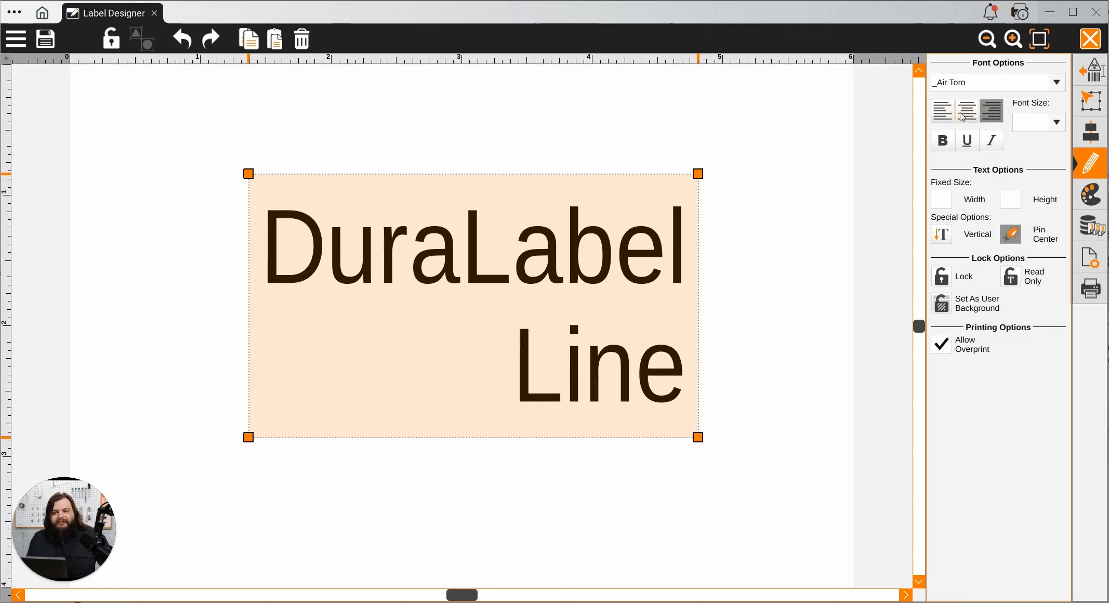
click(964, 115)
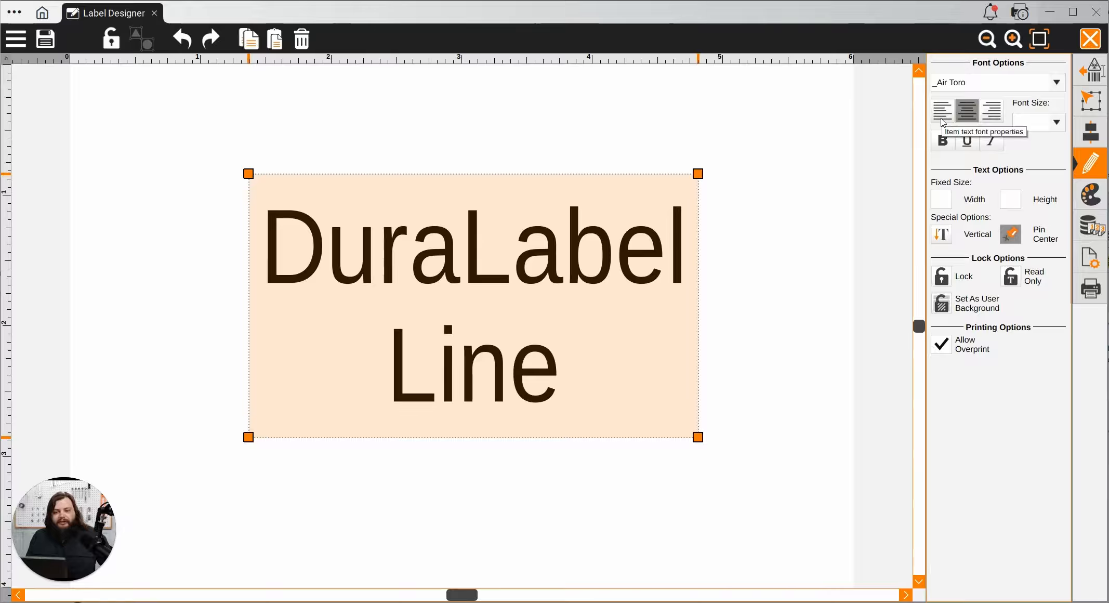
Step: Remove the second line "Line" from the DuraLabel text object and deselect the object
click(574, 375)
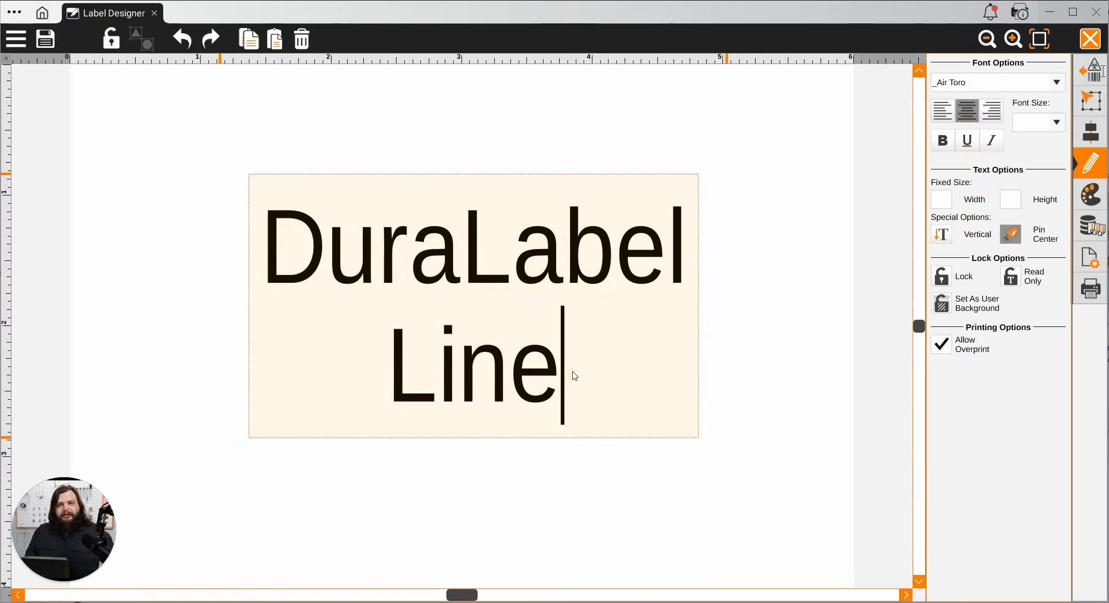
key(BackSpace)
key(BackSpace)
key(BackSpace)
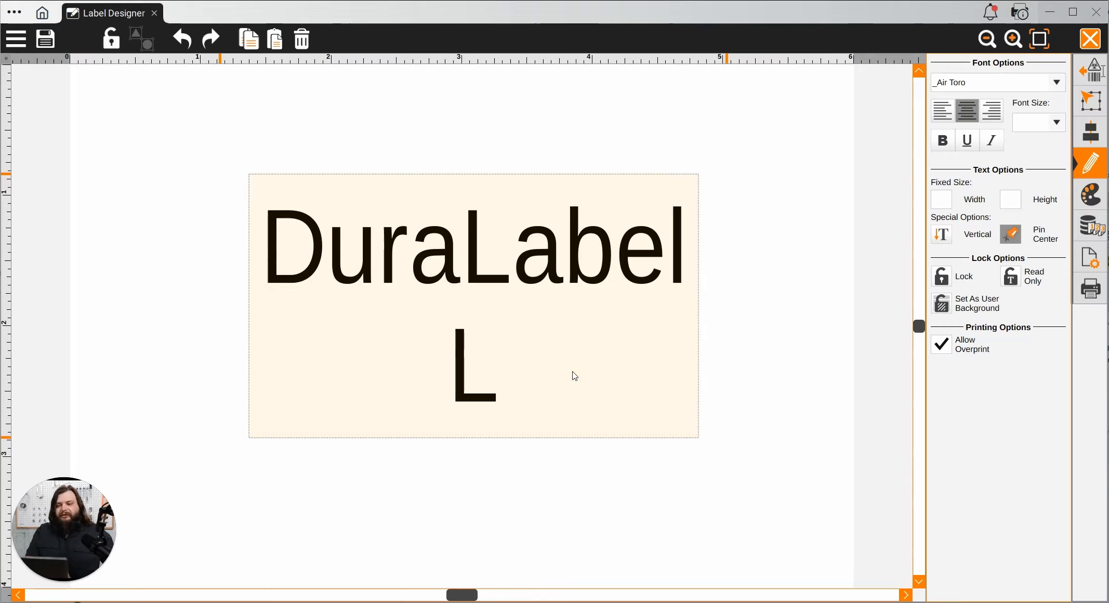
key(BackSpace)
key(BackSpace)
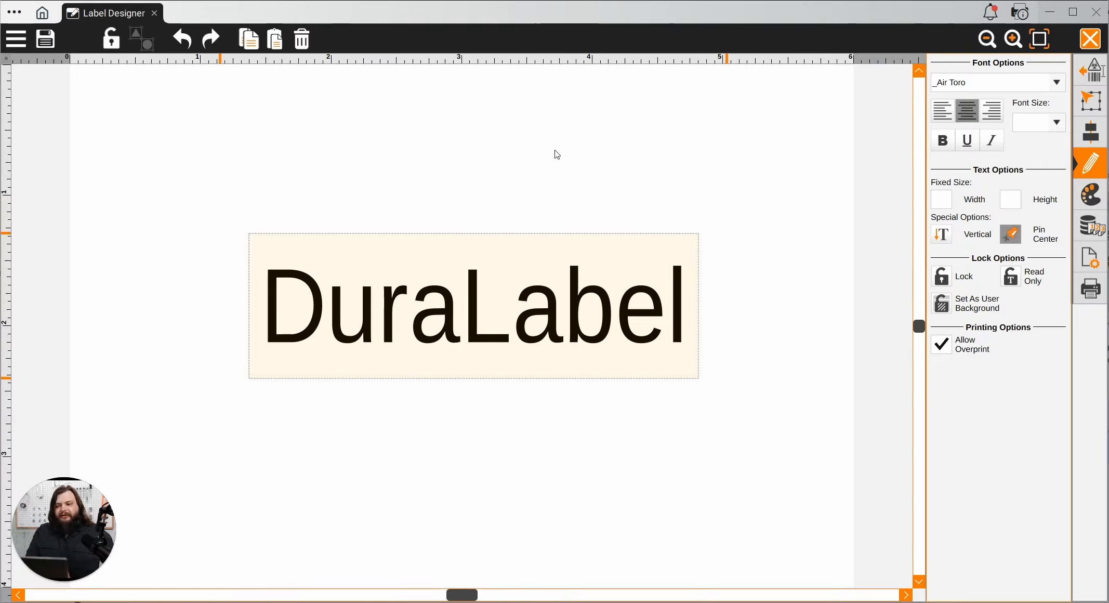
click(556, 148)
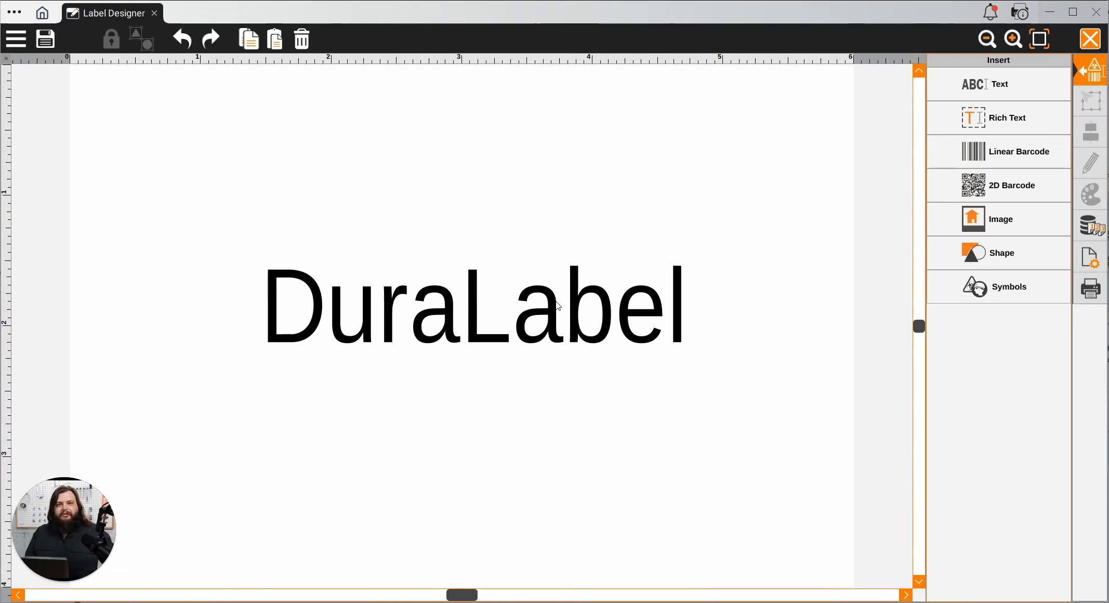
Step: Turn on fixed width and fixed height for the DuraLabel text object
click(548, 330)
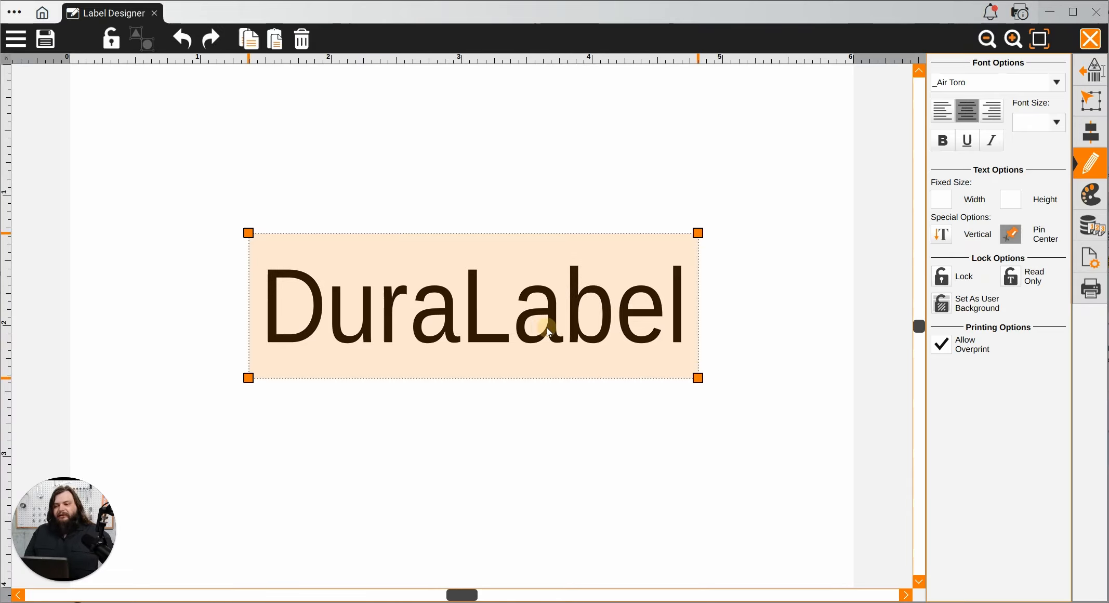
click(942, 200)
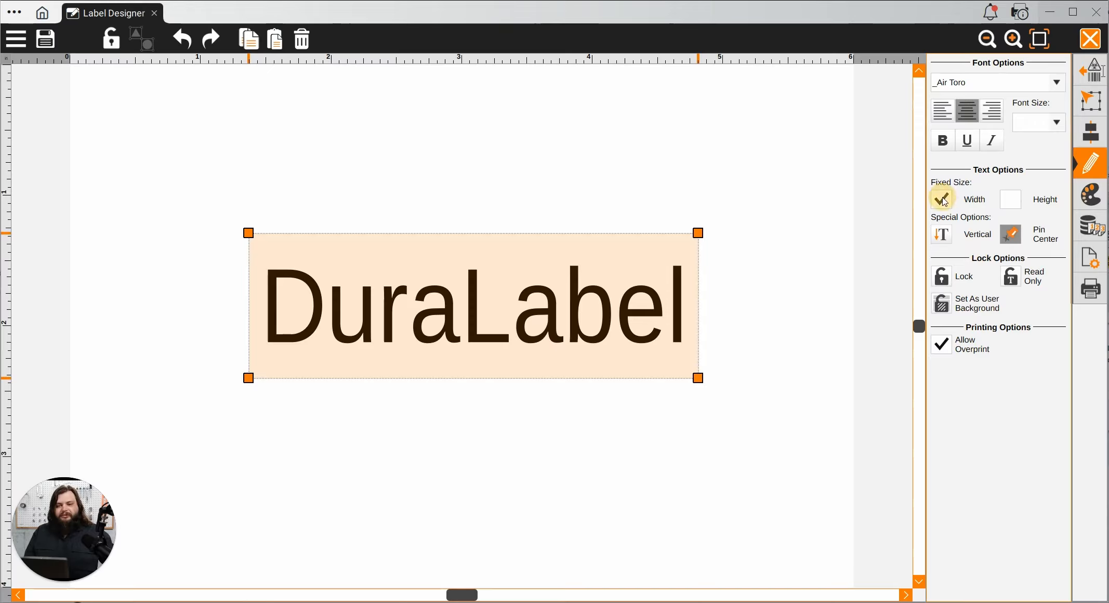
click(1011, 204)
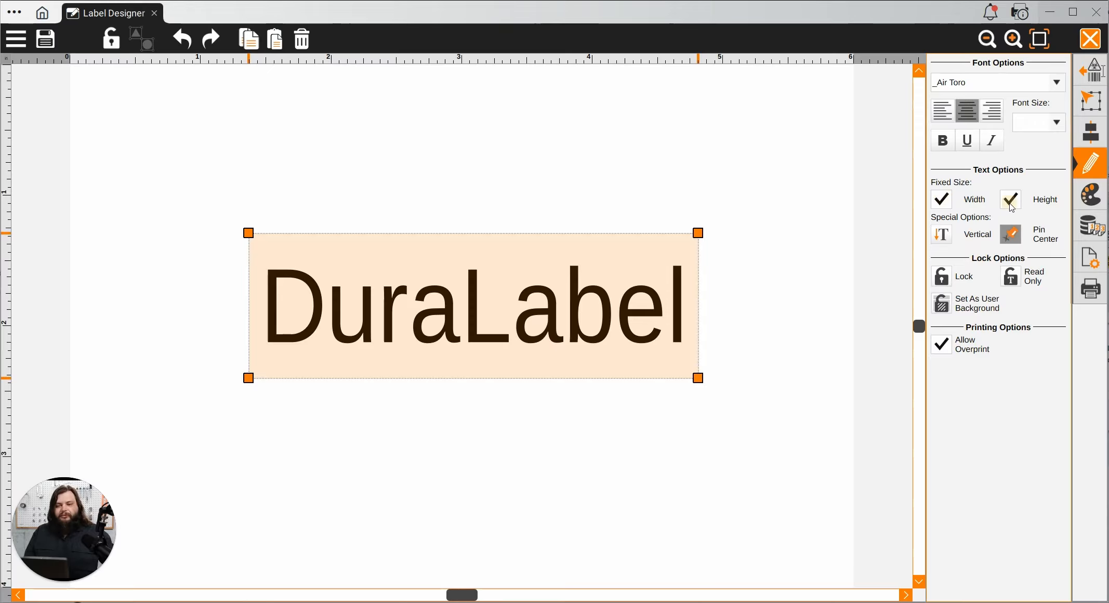
Step: Add a second line reading "Line" inside the fixed-size DuraLabel text object and deselect it
double_click(689, 315)
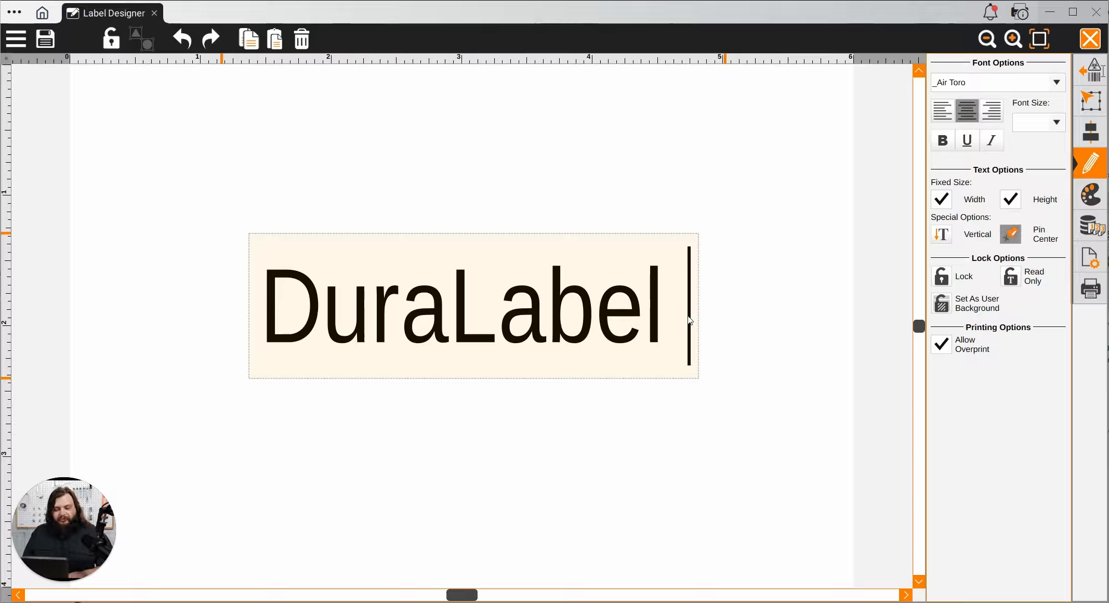
key(BackSpace)
key(Return)
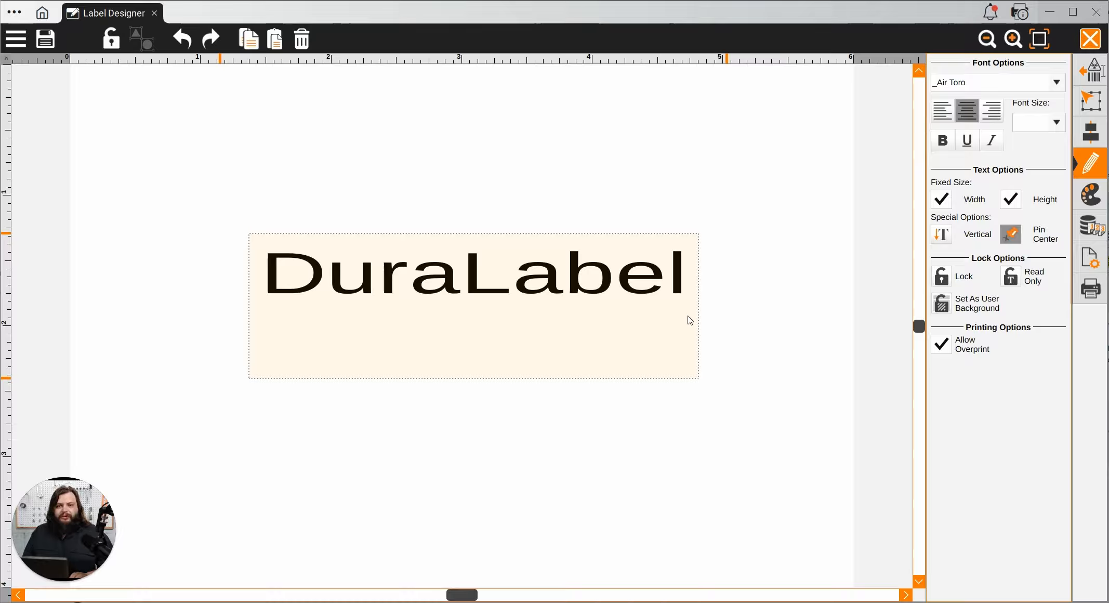
text(Line)
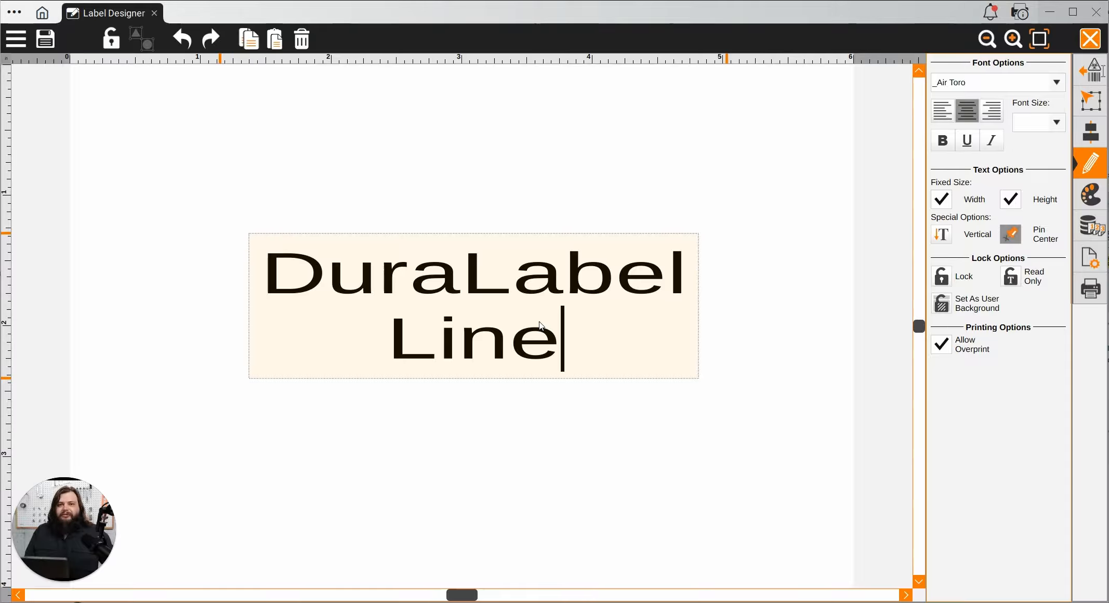
click(414, 140)
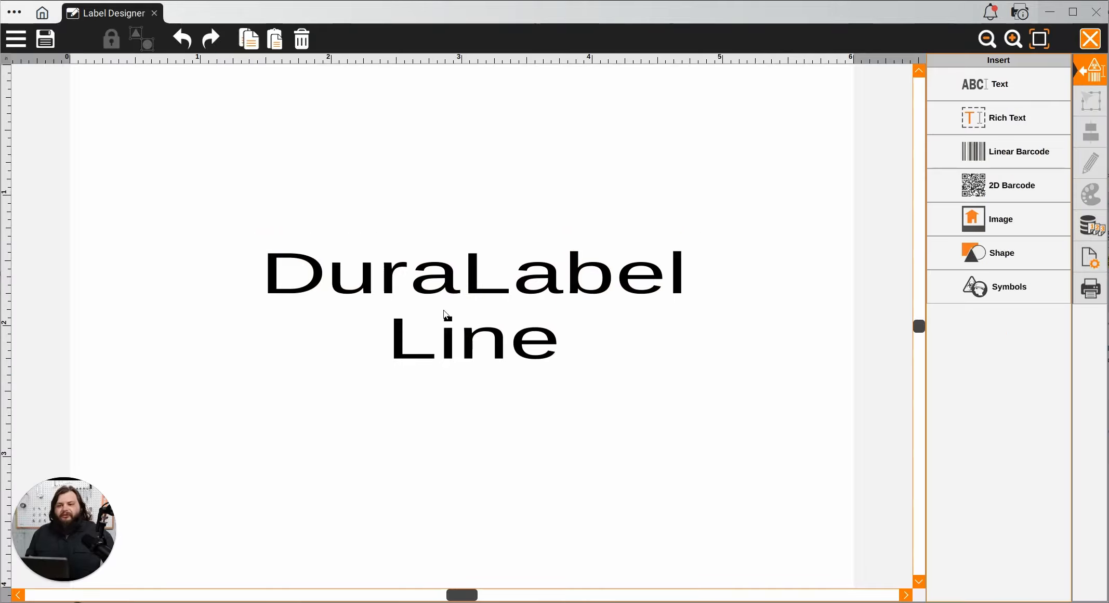
Step: Delete the two-line DuraLabel object and insert a new text object, keeping its placeholder wording
click(471, 329)
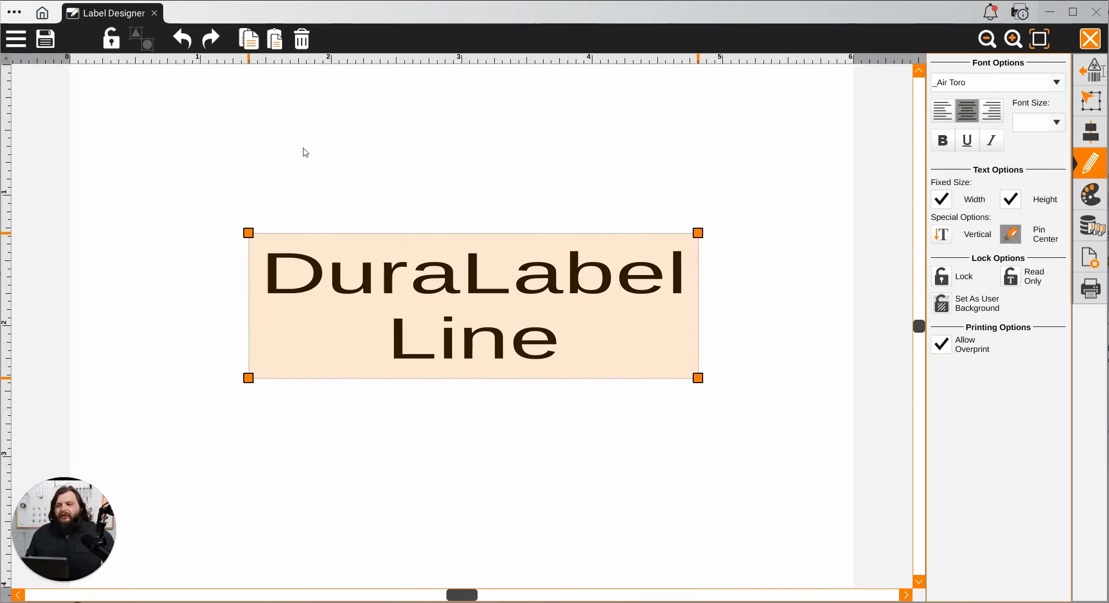
click(302, 38)
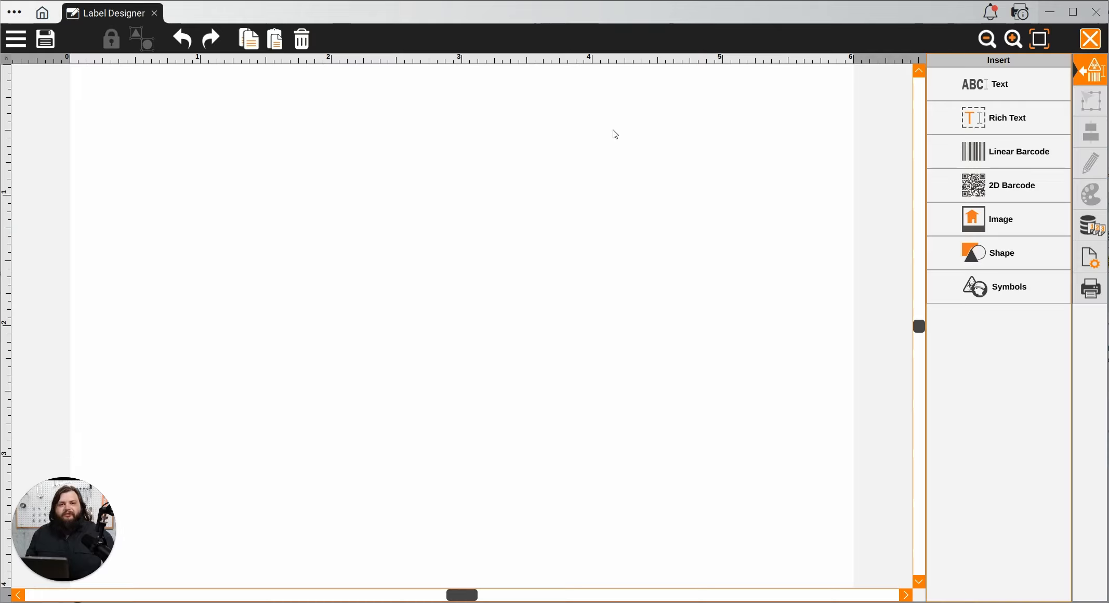
click(999, 84)
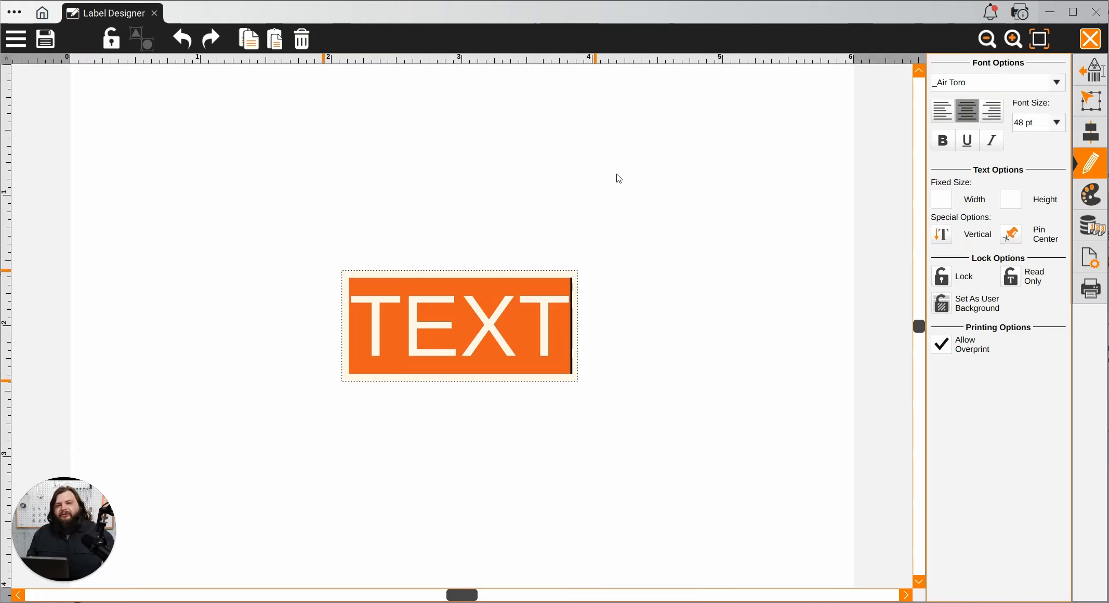
click(541, 230)
click(475, 310)
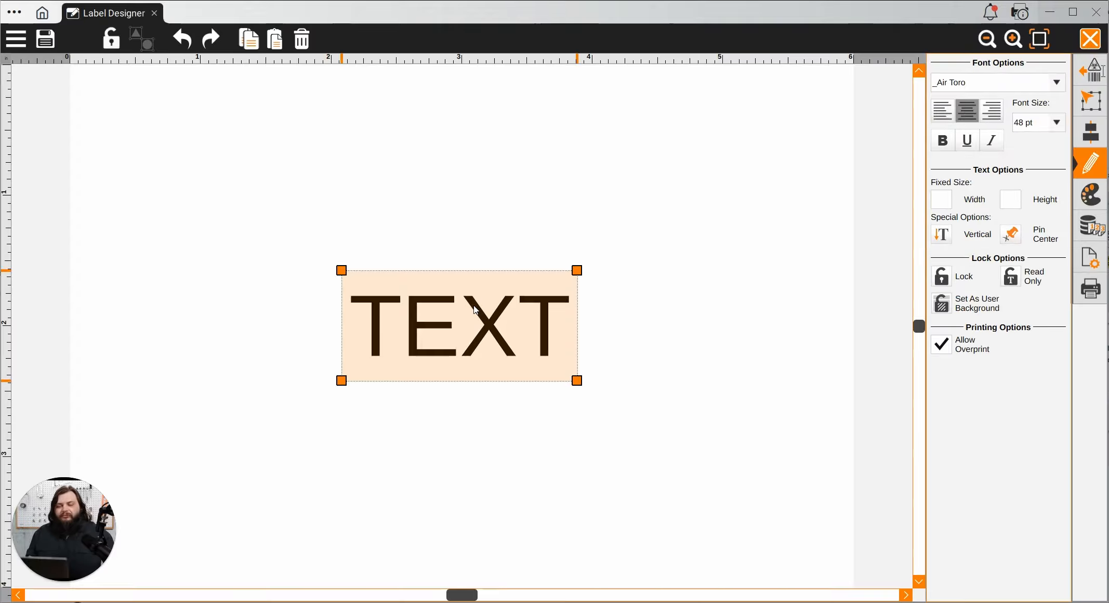
Step: Make the TEXT object vertical and move it up and left to about X 0.9 in, Y 0.4 in
click(942, 236)
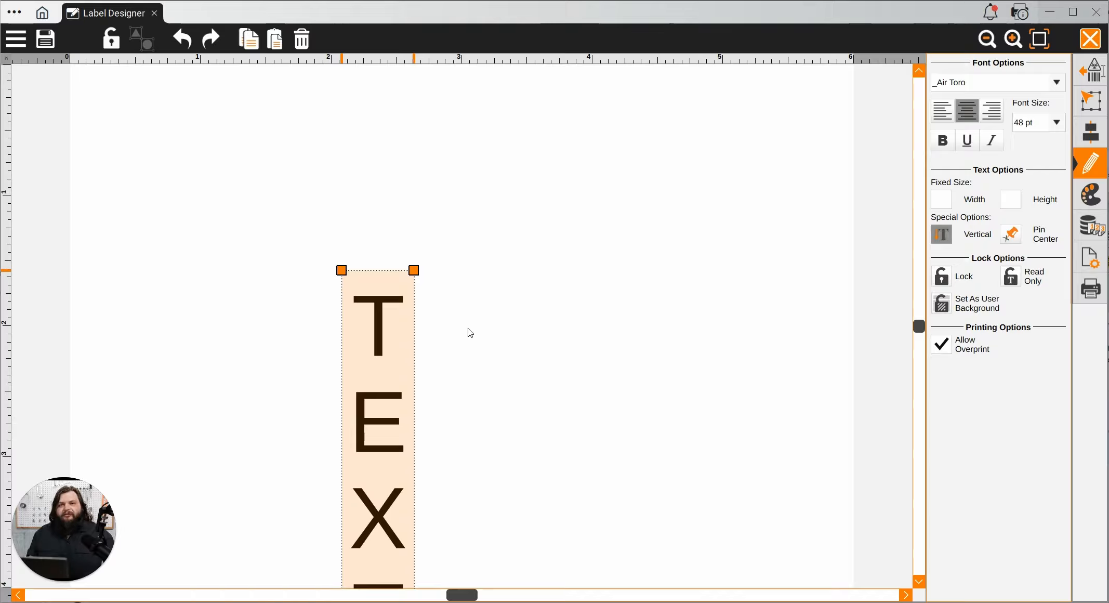
click(522, 401)
drag(385, 419, 230, 264)
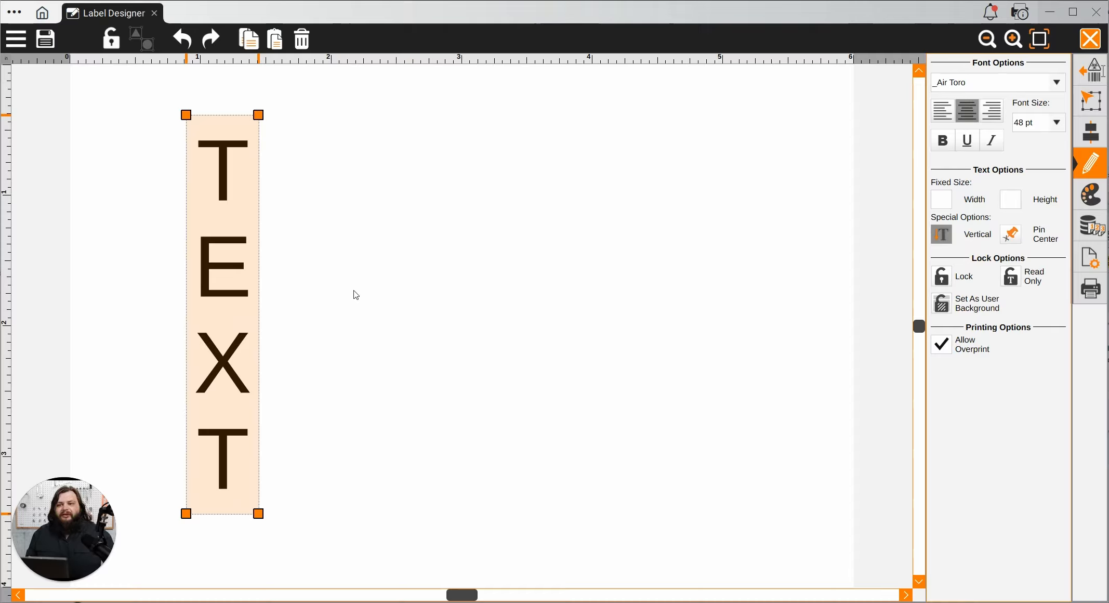
Step: Resize the vertical text object freehand to about 0.58 by 3.02 in and set its font size to 18 pt
mouse_move(259, 115)
mouse_down()
mouse_move(296, 104)
mouse_move(261, 118)
mouse_up()
click(1094, 107)
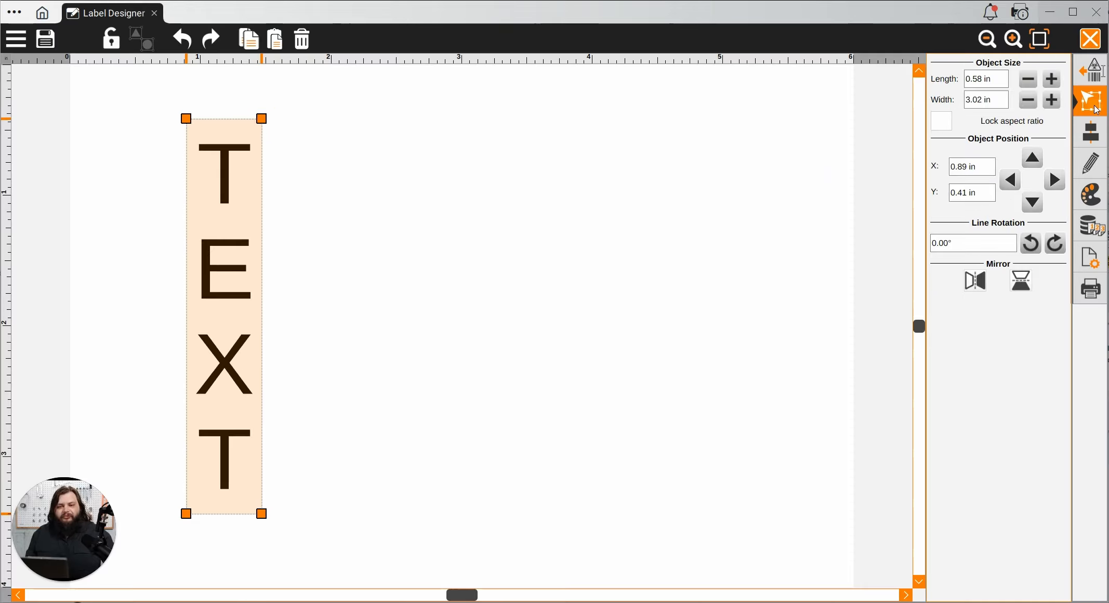
click(1096, 165)
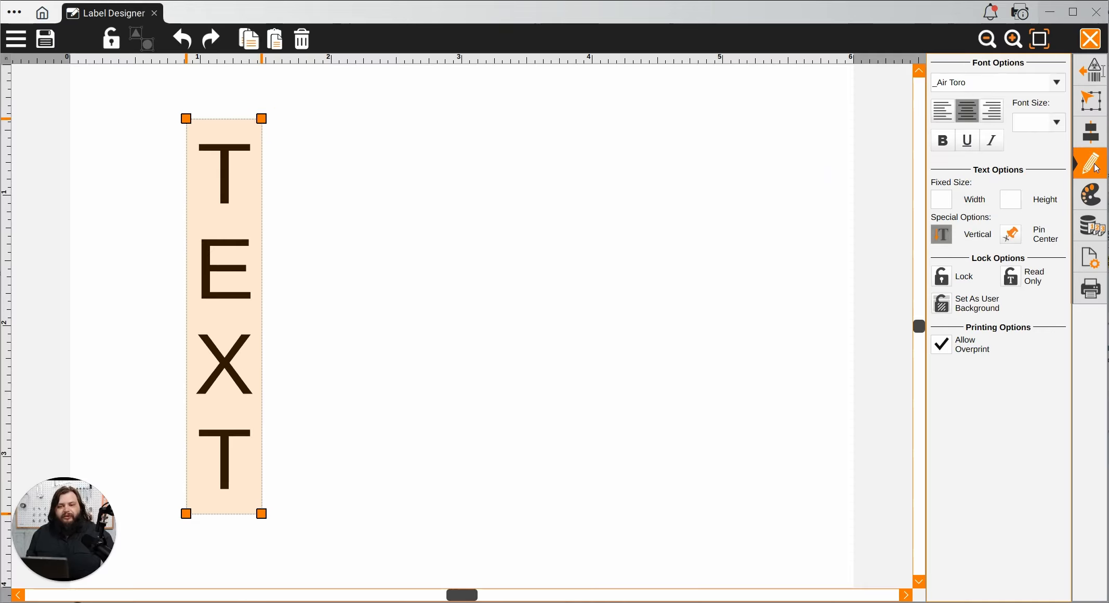
click(1056, 122)
click(1036, 185)
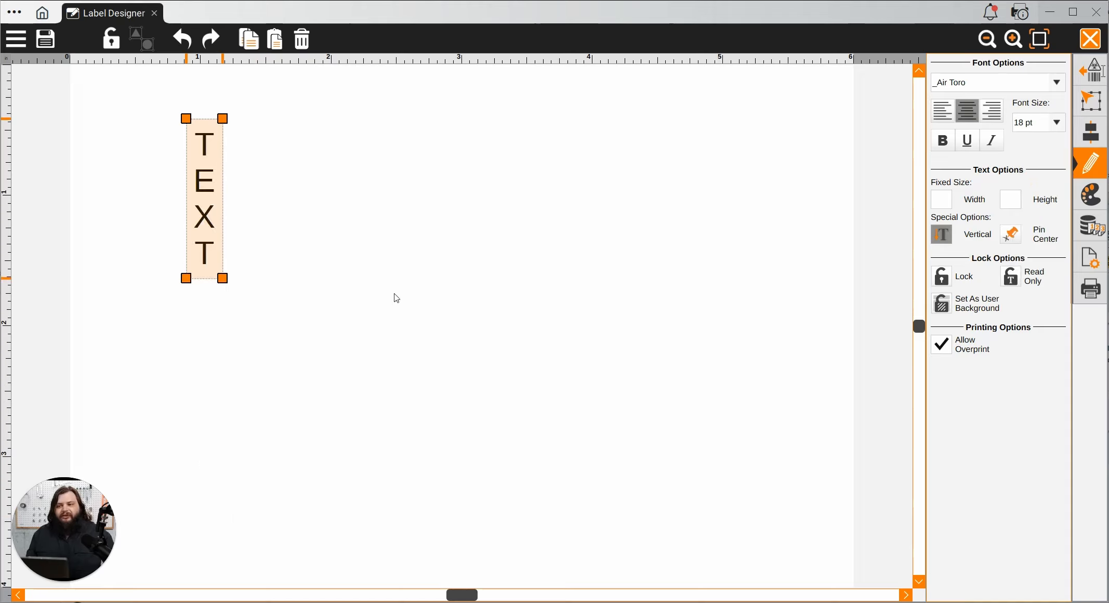
click(281, 203)
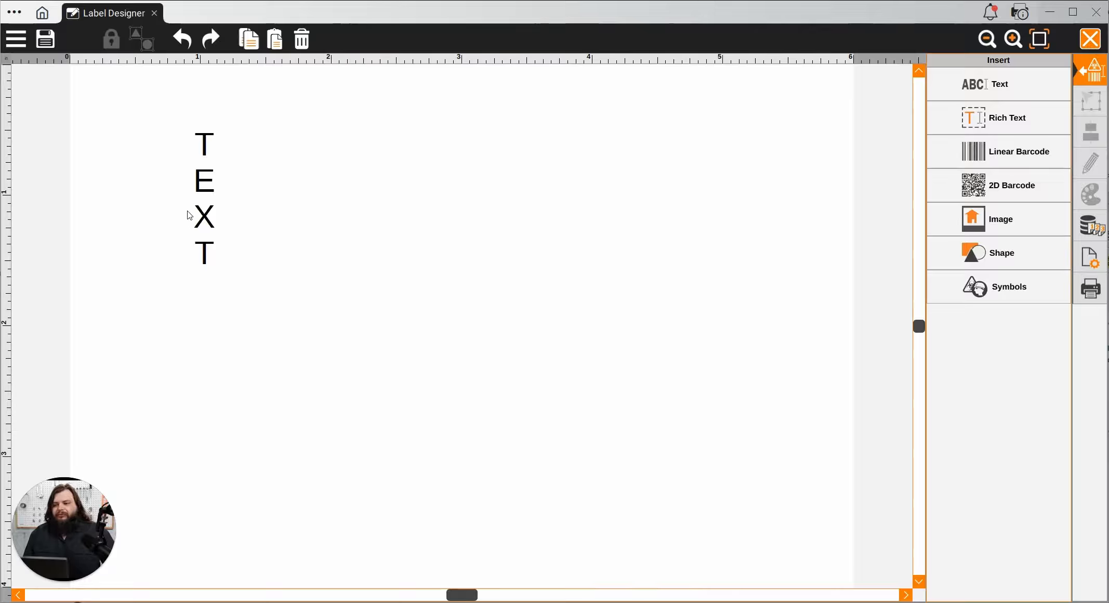
Step: Delete the vertical text object and insert a rich text object on the empty label
click(200, 207)
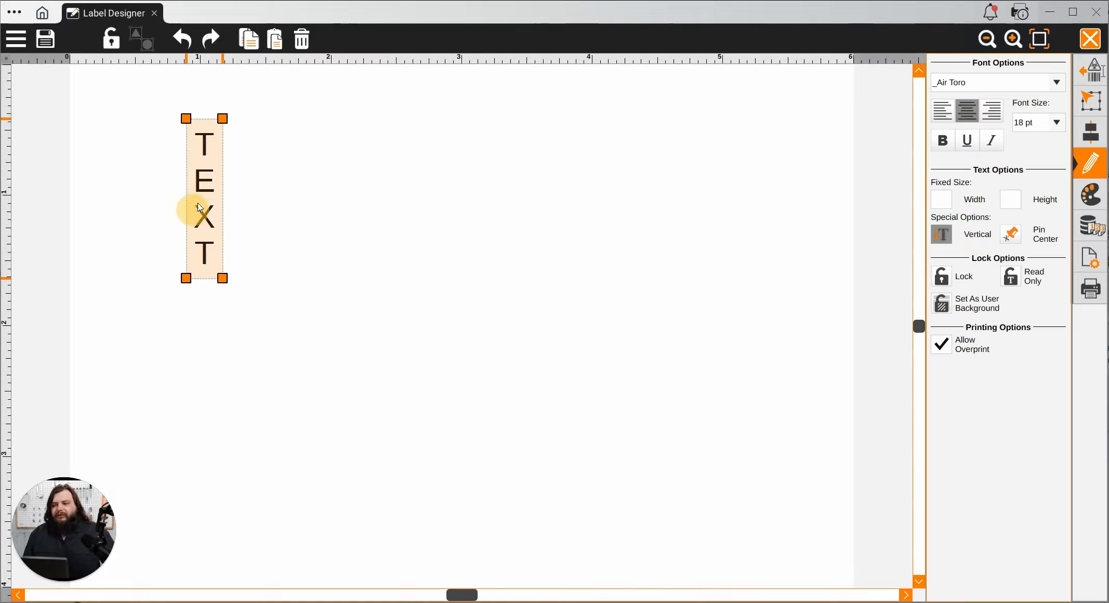
click(302, 40)
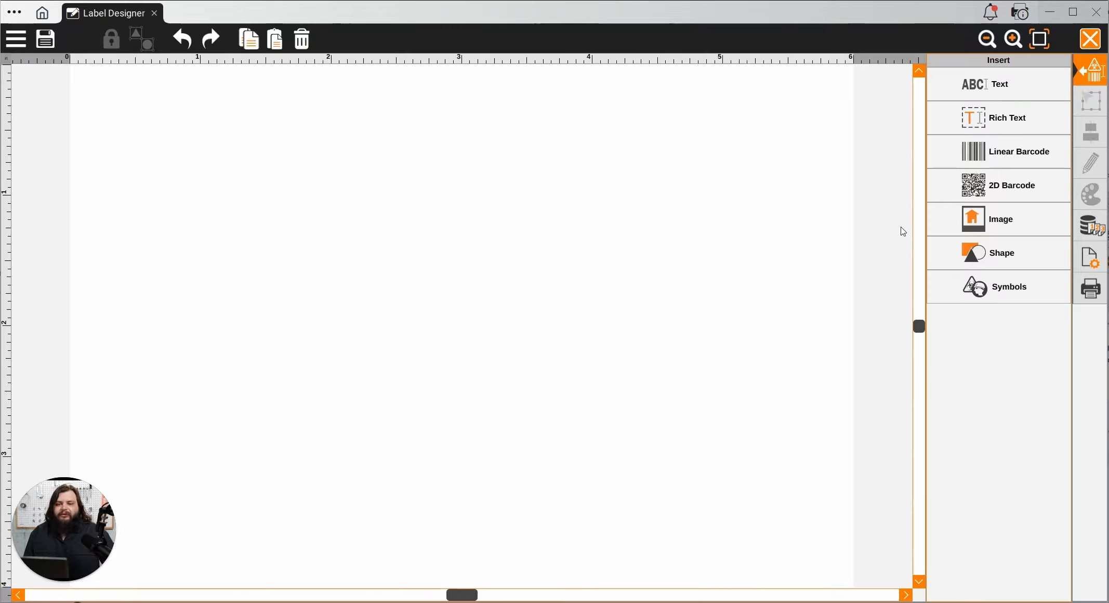
click(1002, 120)
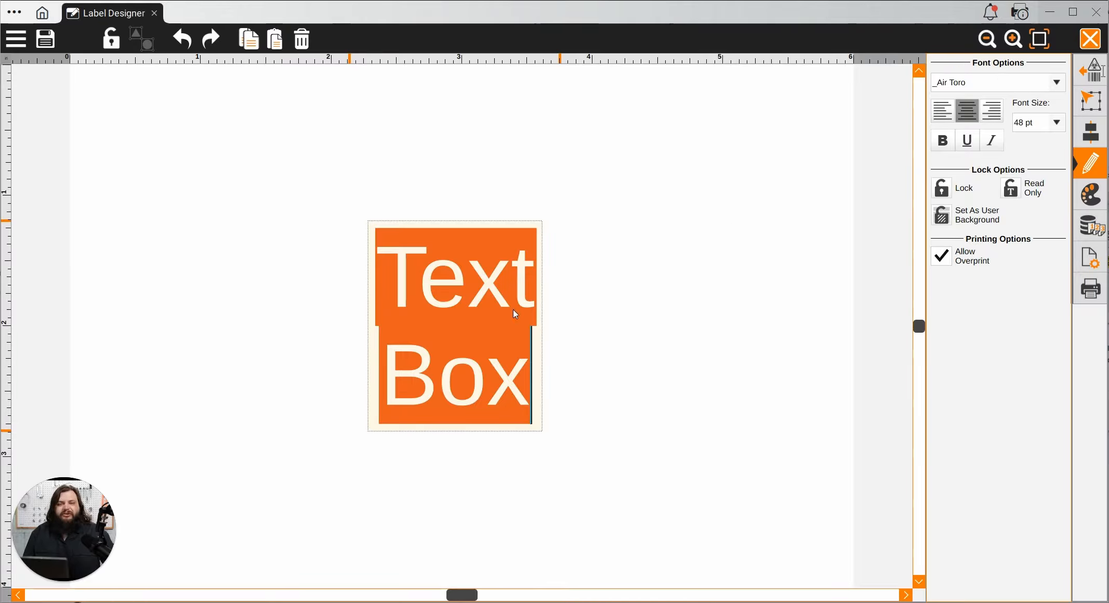
Step: Erase "Box" and the space before it in the rich text object, and retype "Box" directly after "Text"
click(536, 385)
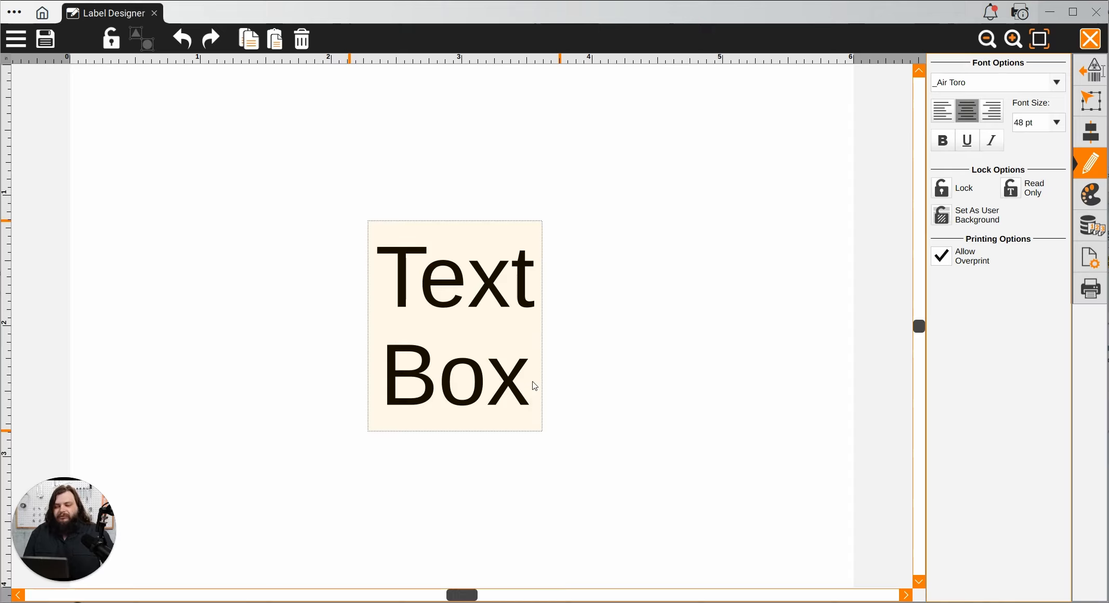
key(BackSpace)
key(BackSpace)
key(BackSpace)
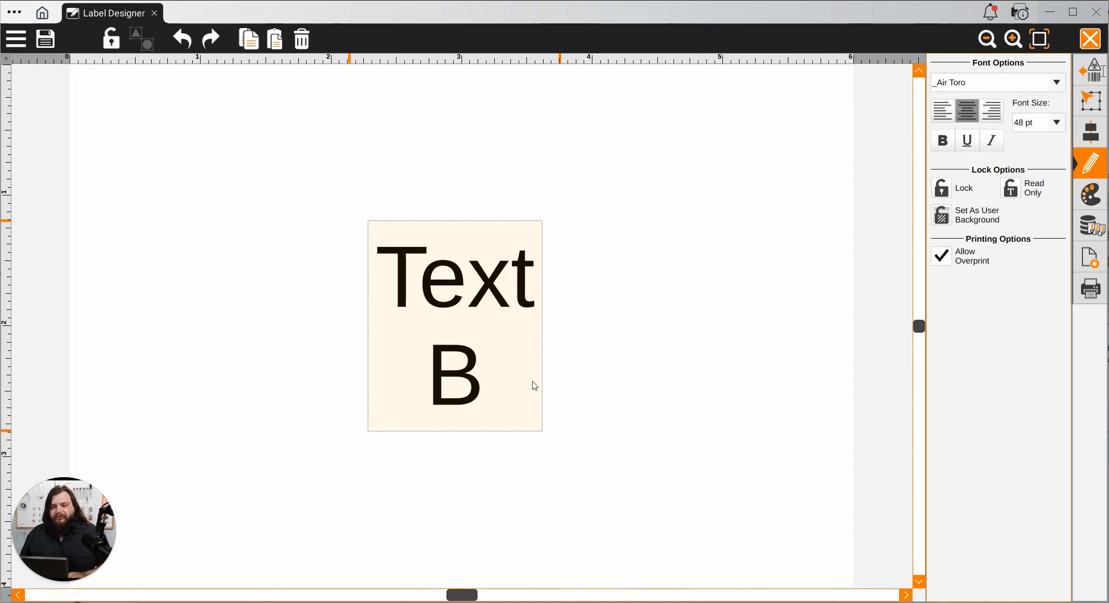
key(BackSpace)
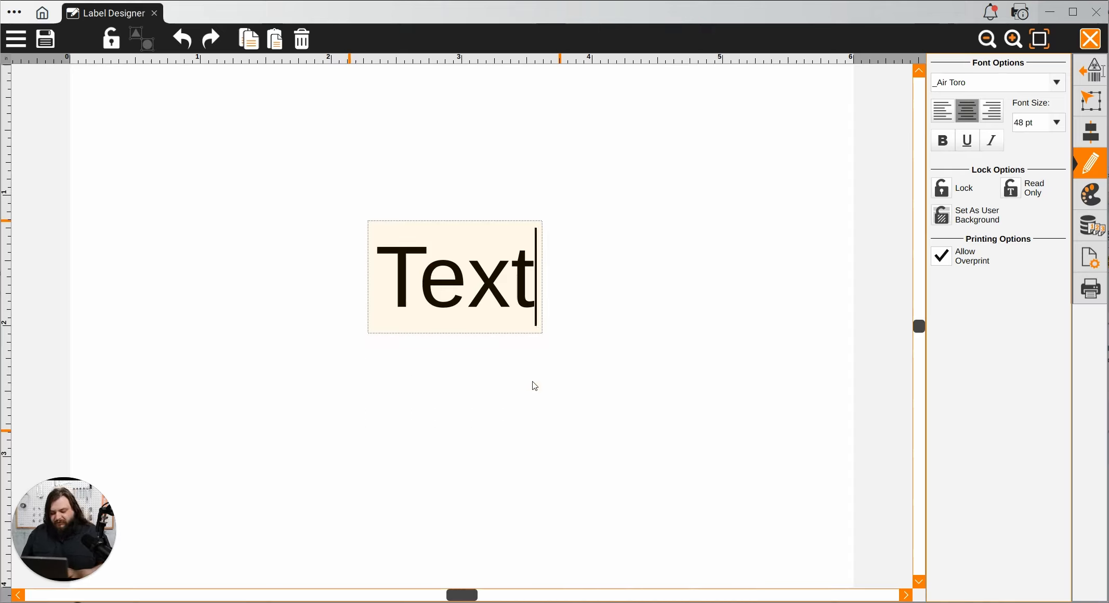
text(Box)
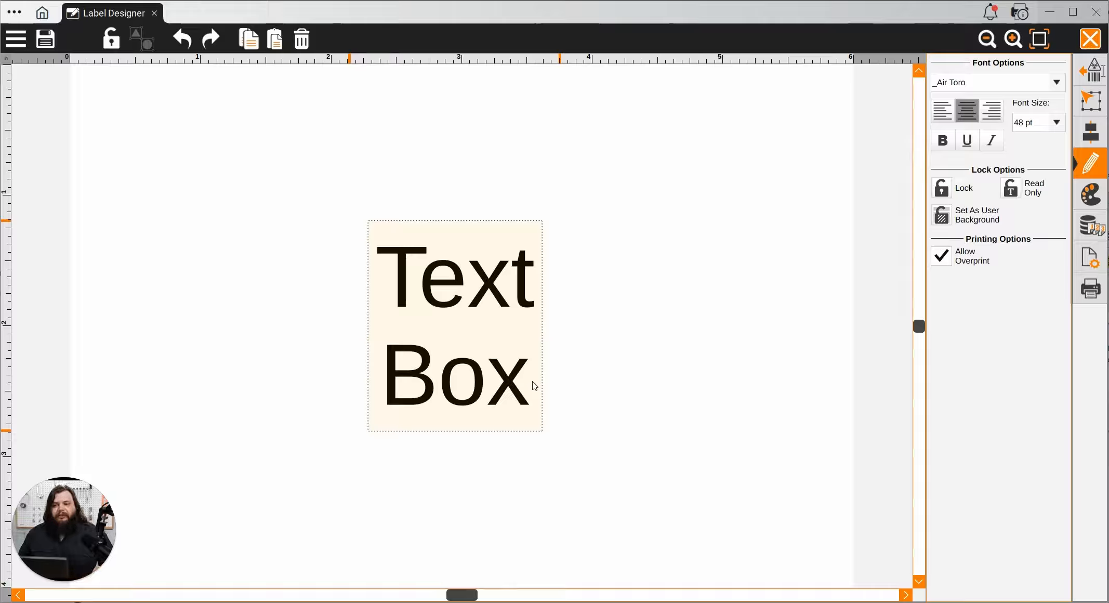
click(596, 147)
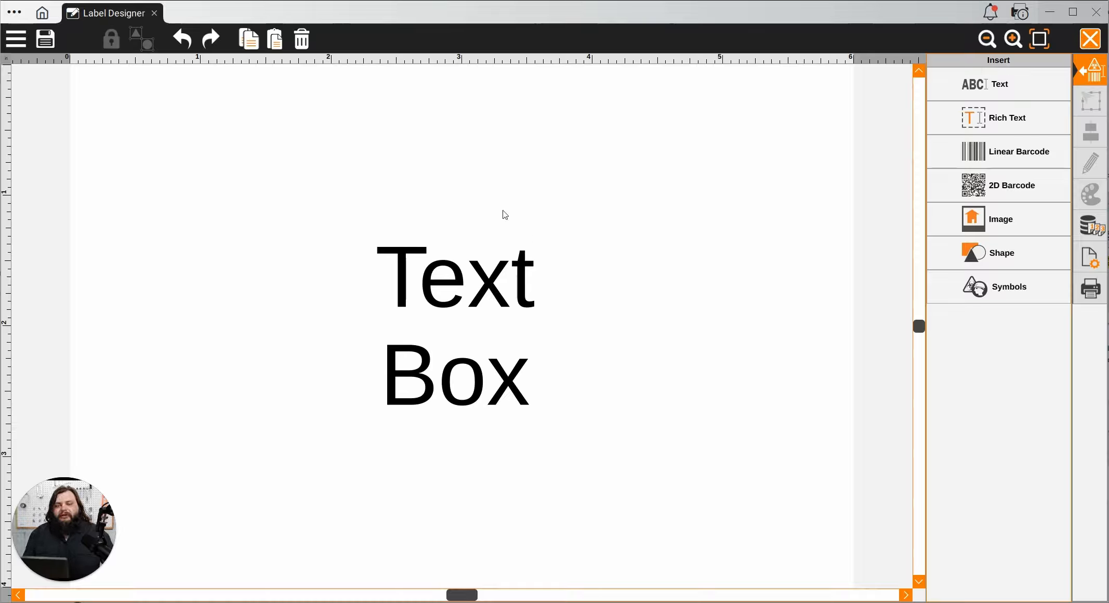
Step: Enlarge the rich text object freehand from its lower-right corner to about 3.3 by 2.5 in
click(479, 303)
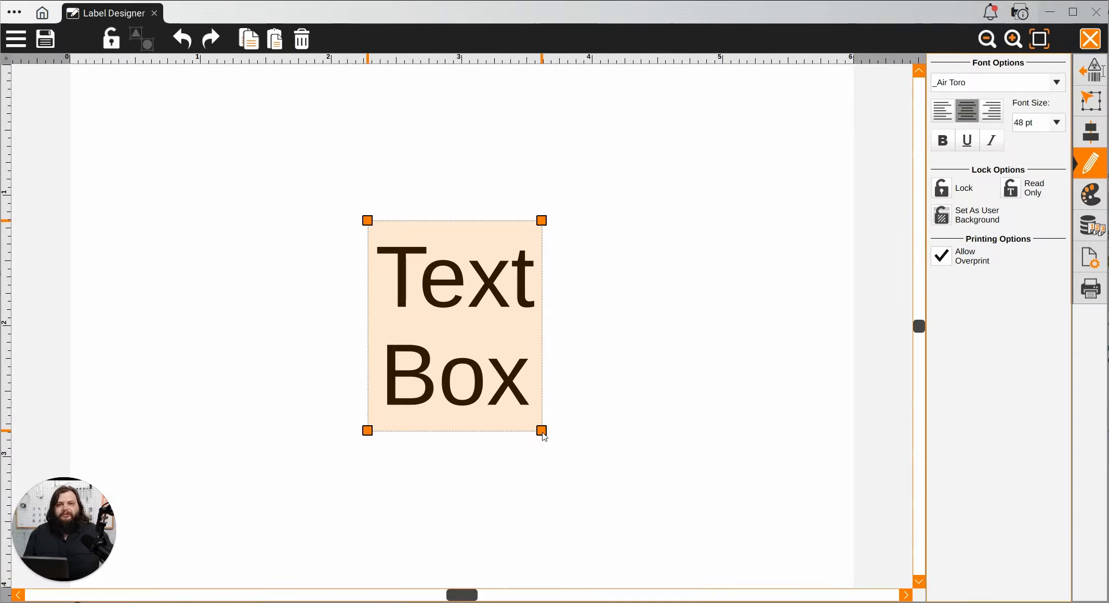
drag(543, 436, 798, 547)
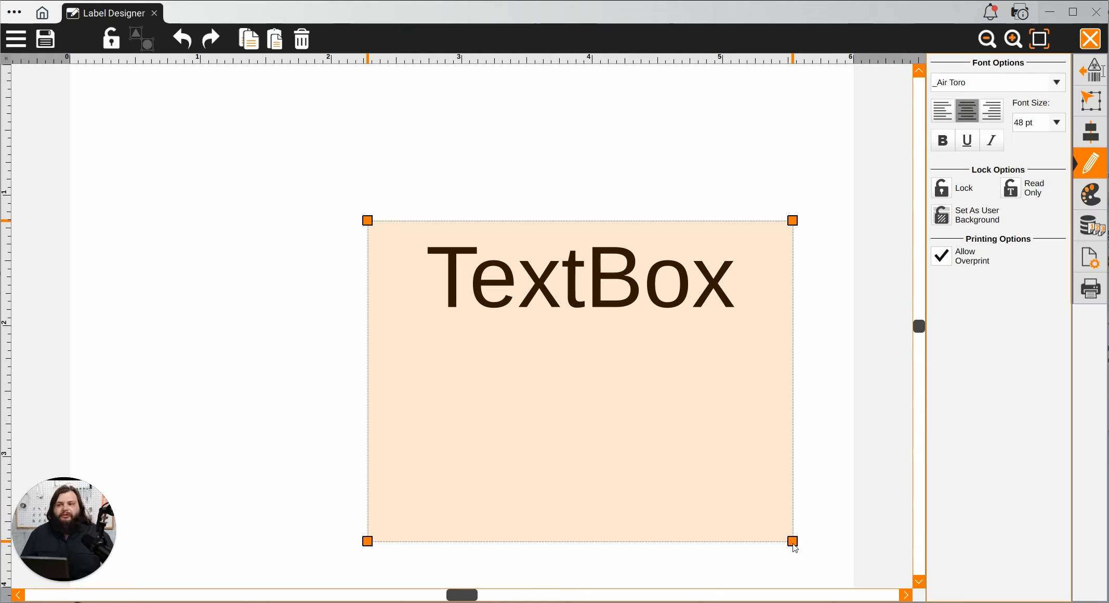
Step: Undo the rich text object's enlargement and add a new line reading "Text" below "Box"
click(185, 41)
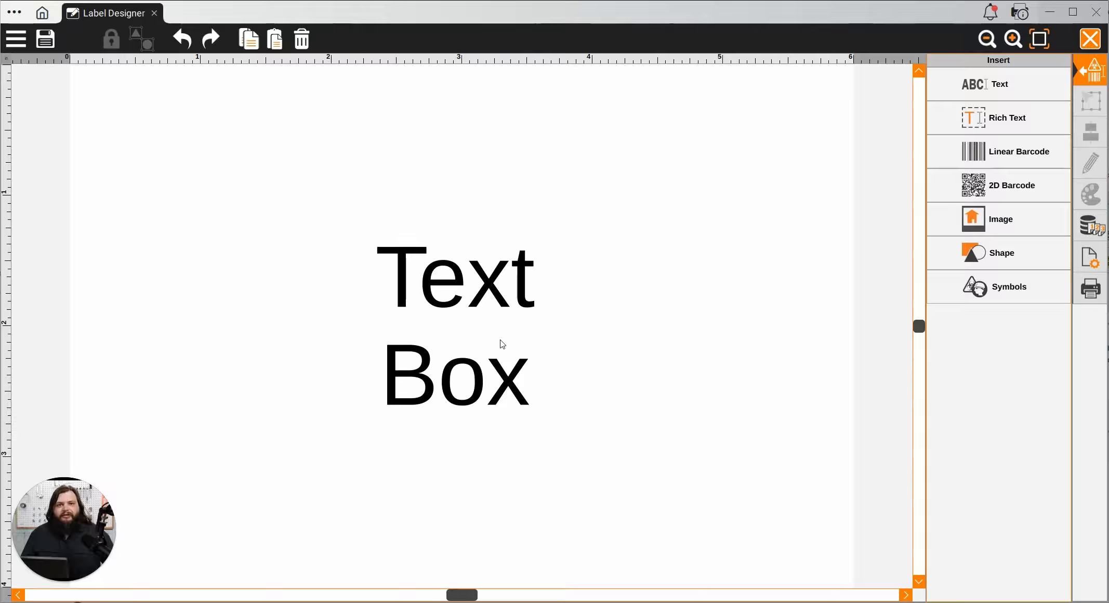
click(508, 371)
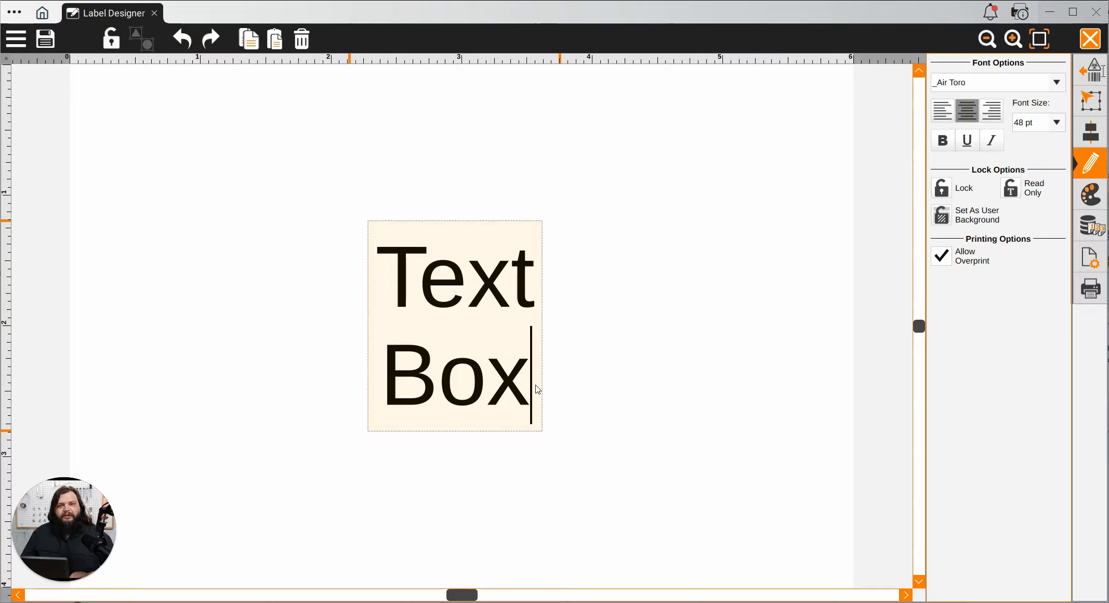
key(Return)
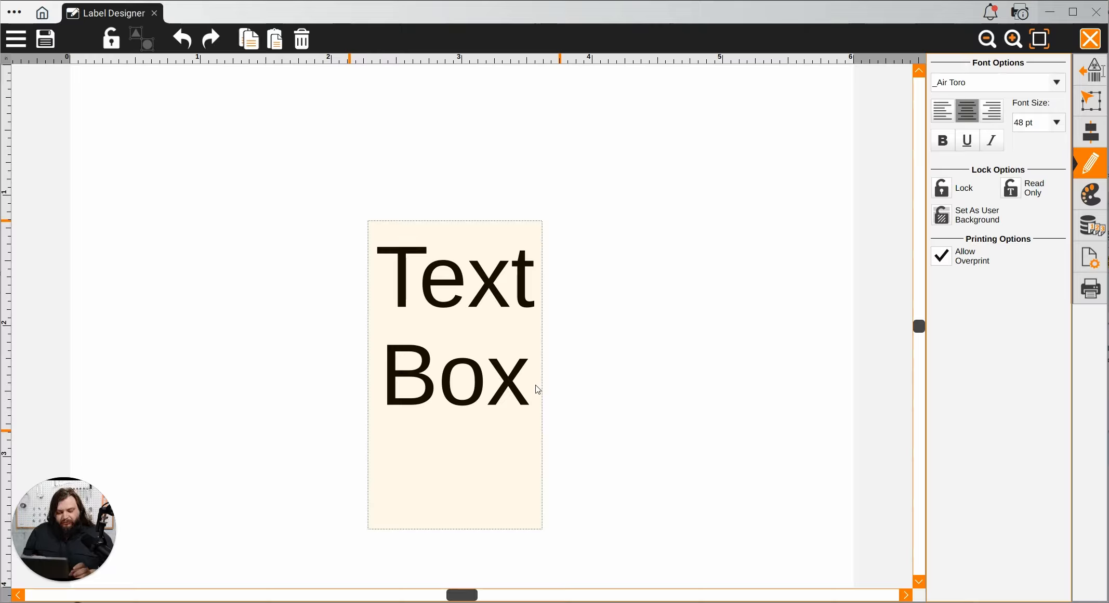
text(Text)
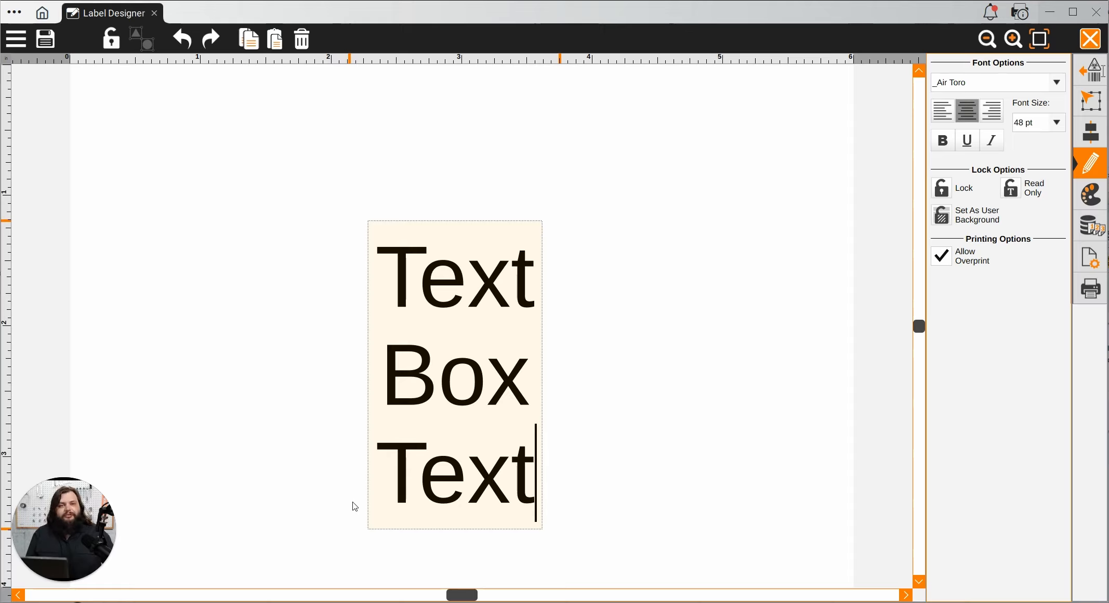
click(596, 130)
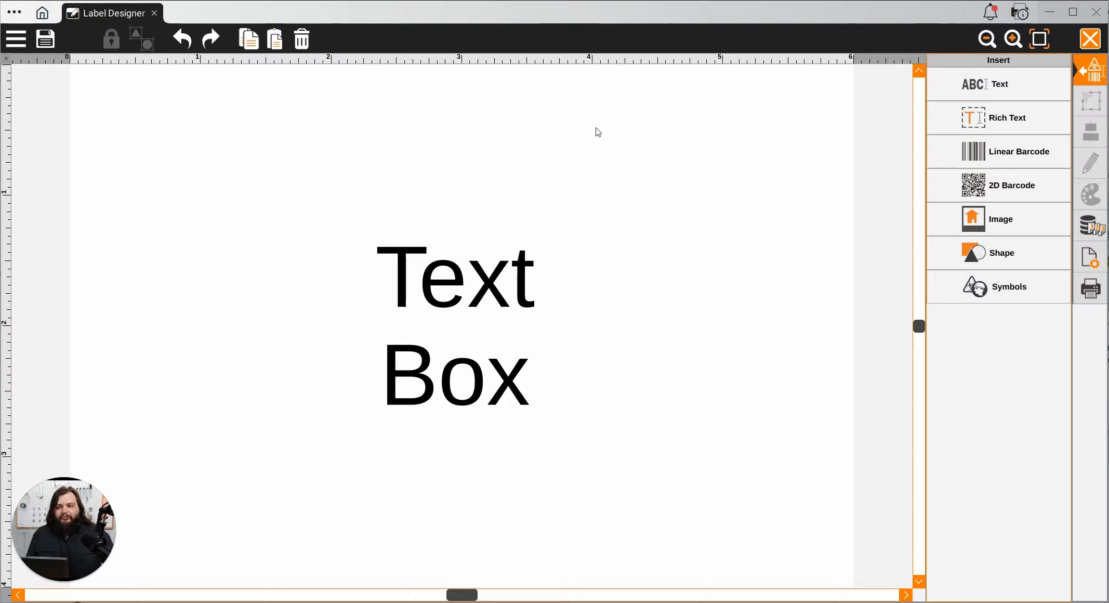
Step: Extend the rich text object downward freehand to about 1.4 by 2.3 in so all three lines fit, and deselect it
click(464, 354)
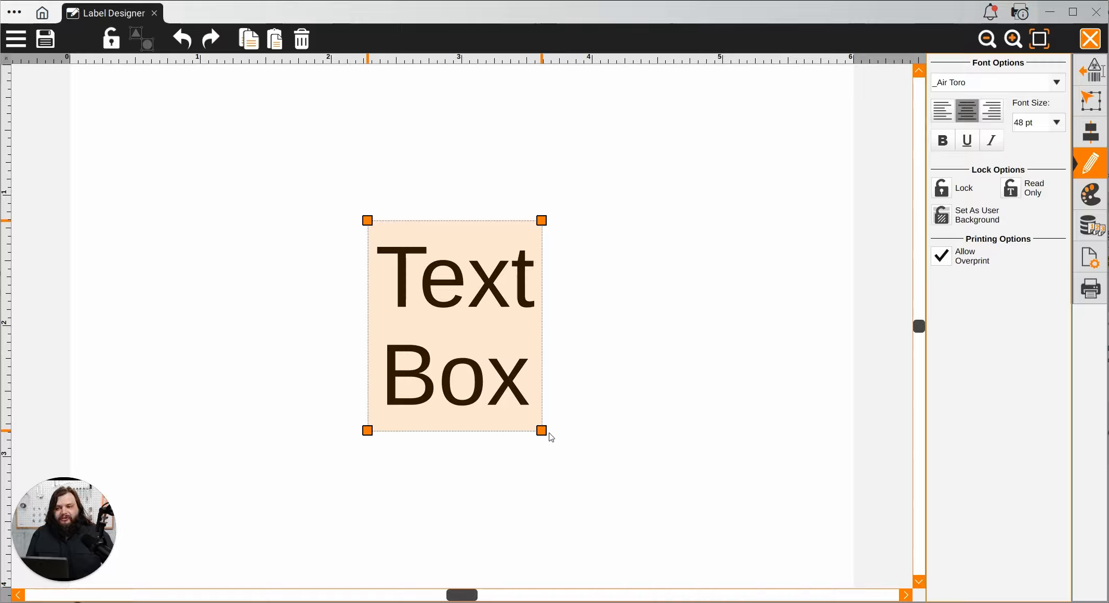
drag(543, 433, 547, 528)
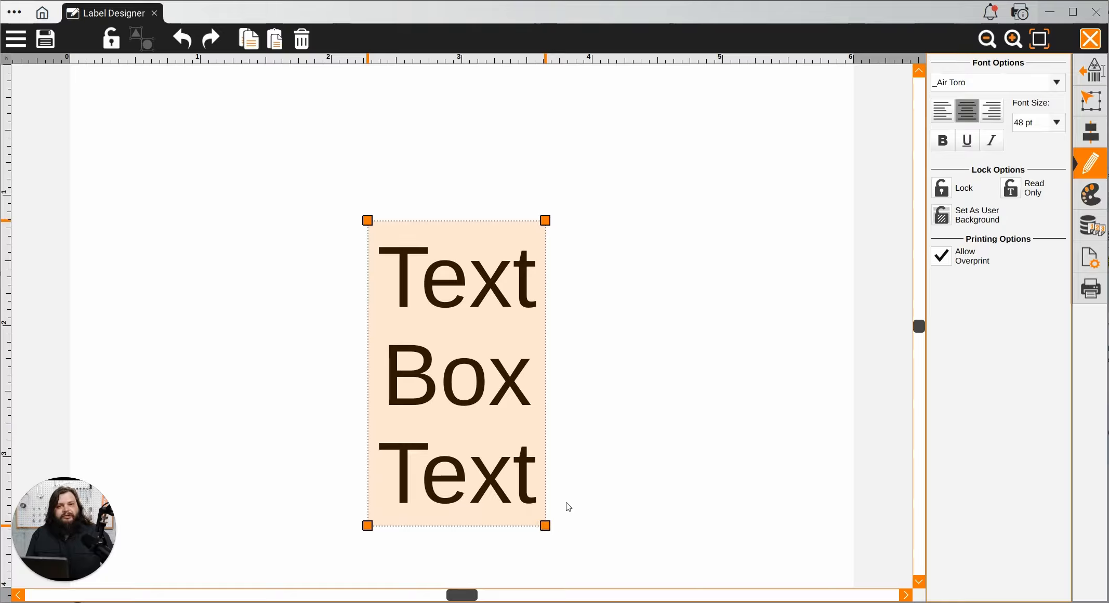
click(624, 447)
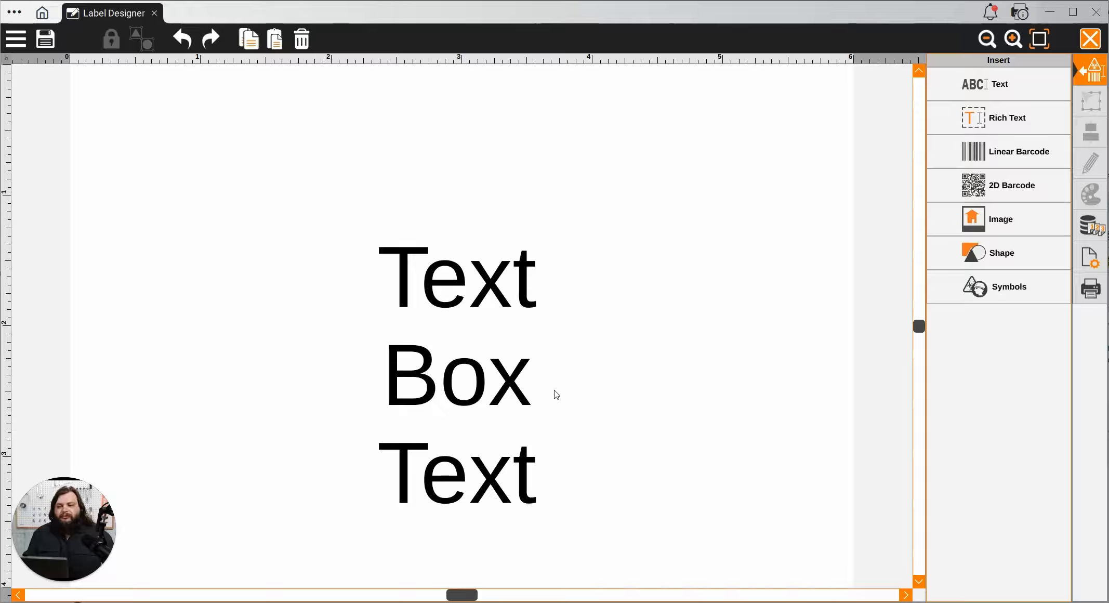
Step: Place the text cursor after the first line, move it to the start of "Box", and leave text editing
click(474, 387)
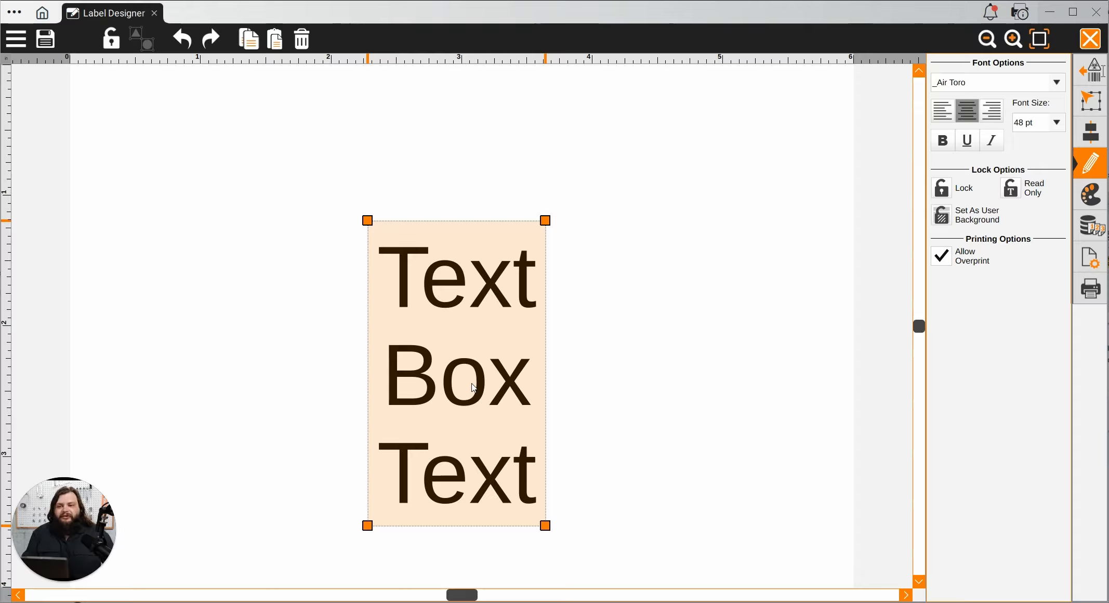
click(473, 298)
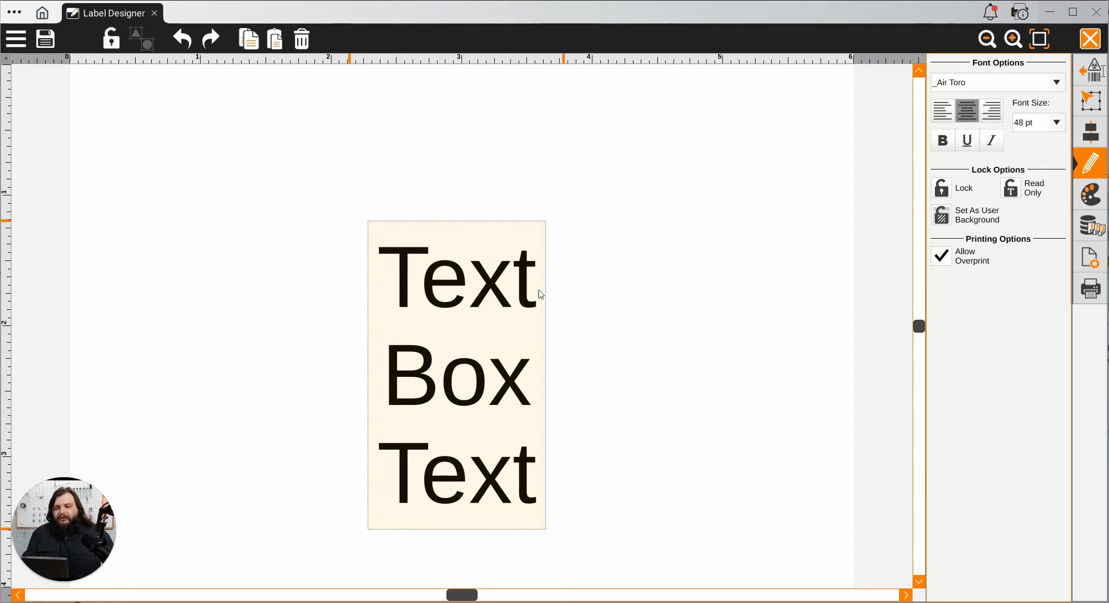
click(535, 289)
key(Right)
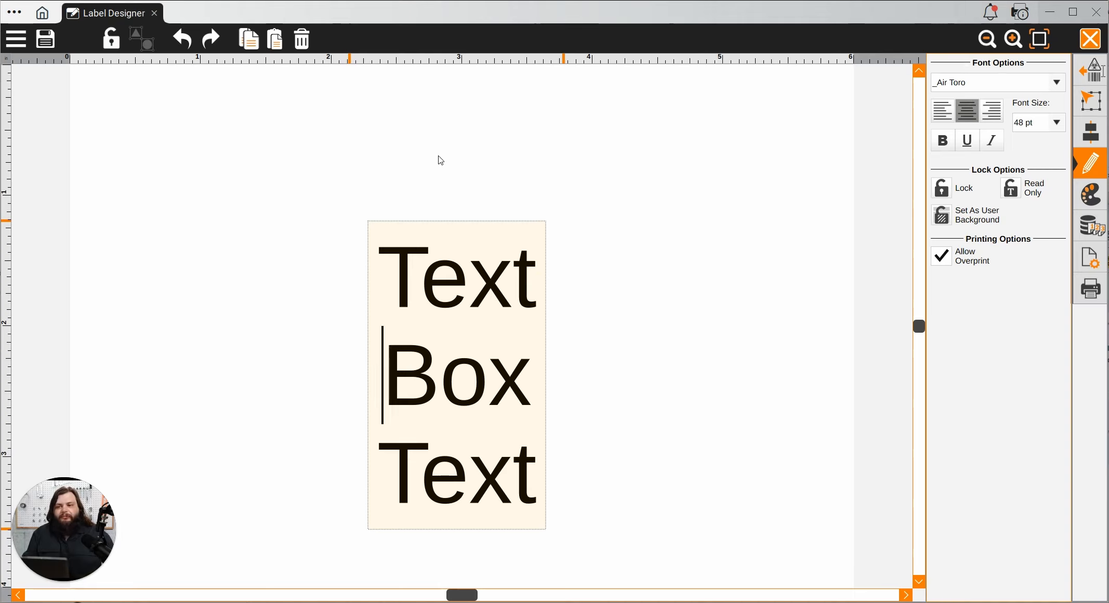
click(465, 153)
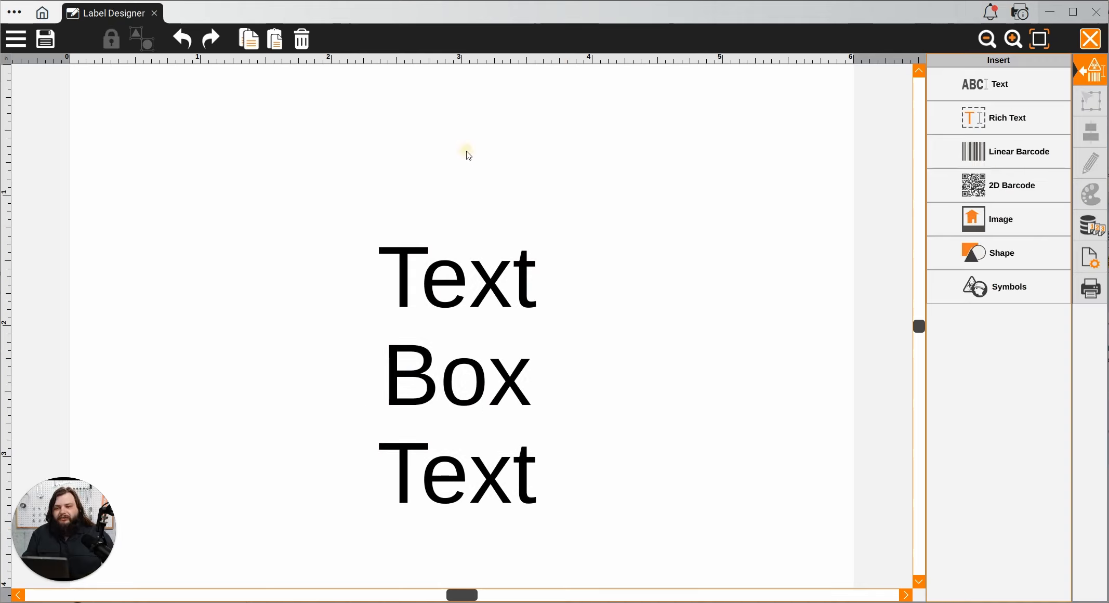
Step: Try bold, underline and italic on the whole rich text object, and remove all three styles again
click(474, 370)
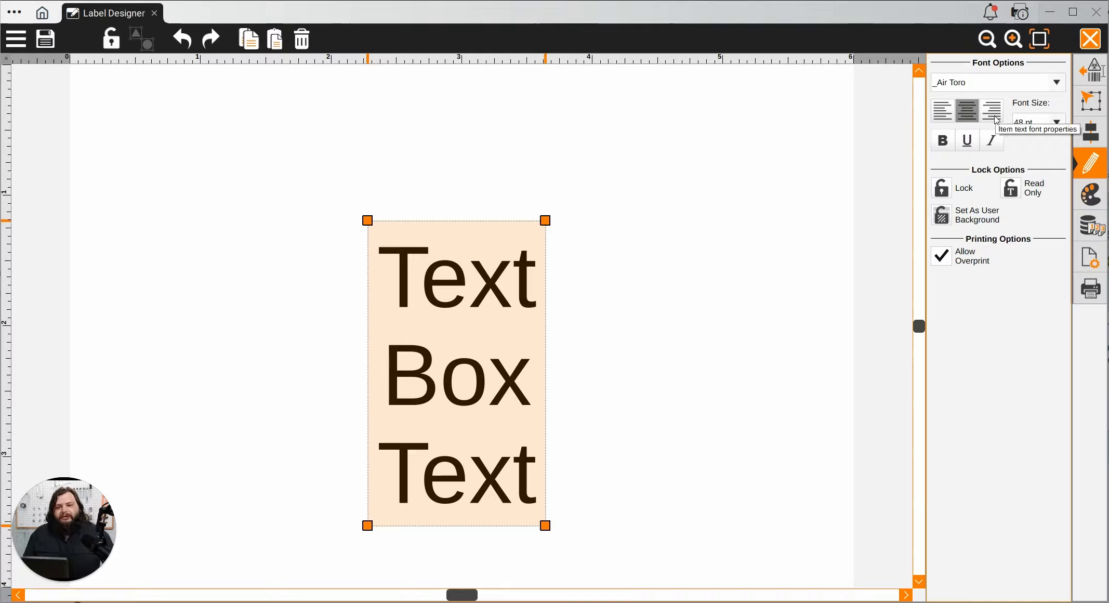
click(942, 140)
click(967, 140)
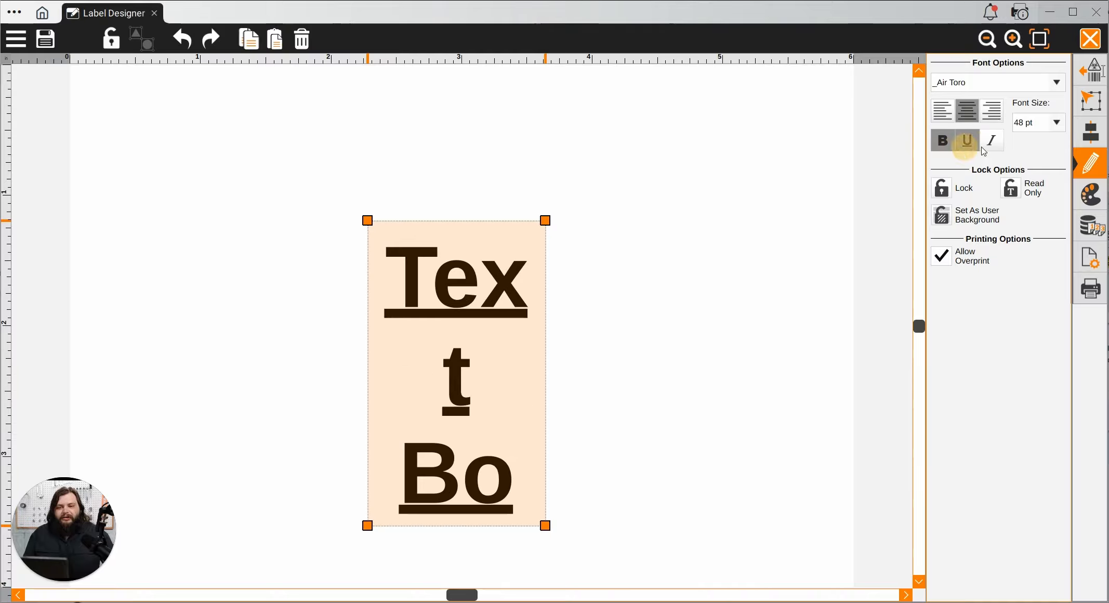
click(991, 140)
click(992, 140)
click(966, 140)
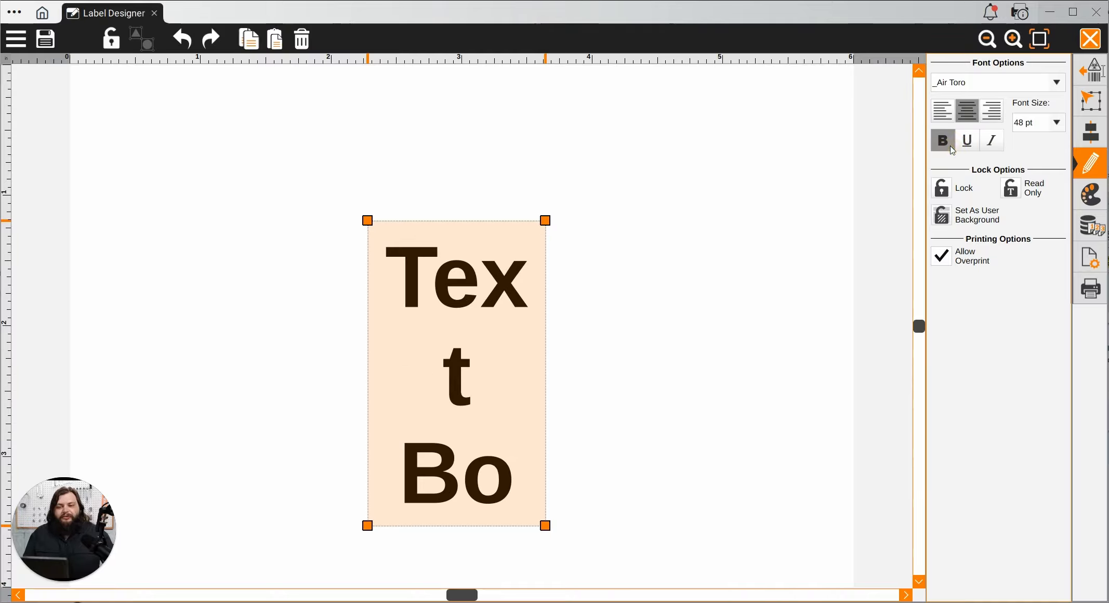
click(942, 141)
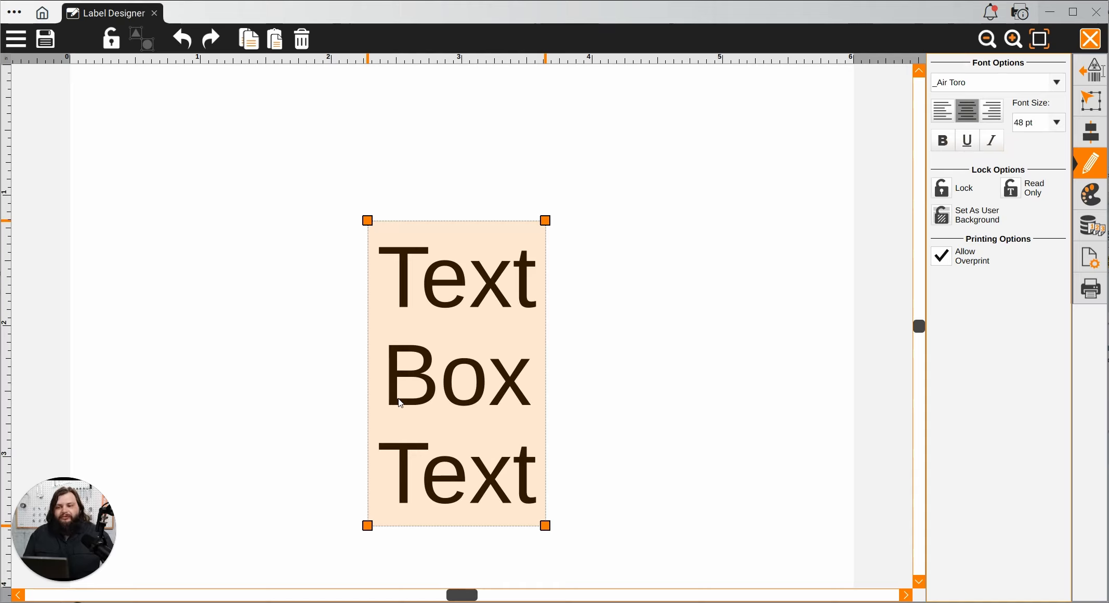
Step: Set the first line "Text" in the rich text object to 16 pt and left-align it
click(456, 310)
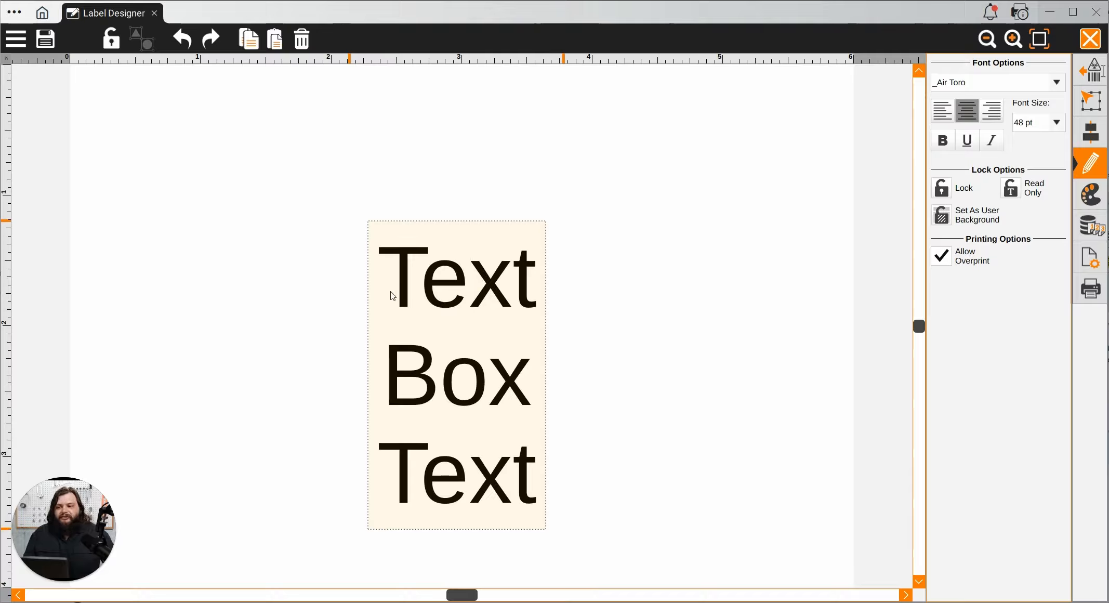
drag(391, 296, 533, 291)
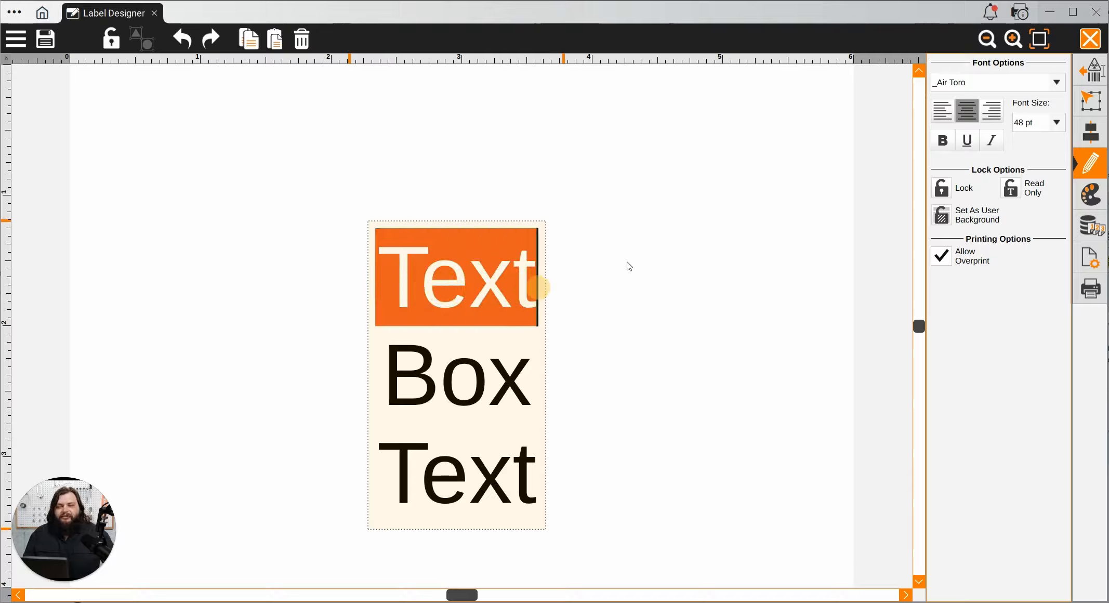
click(1058, 124)
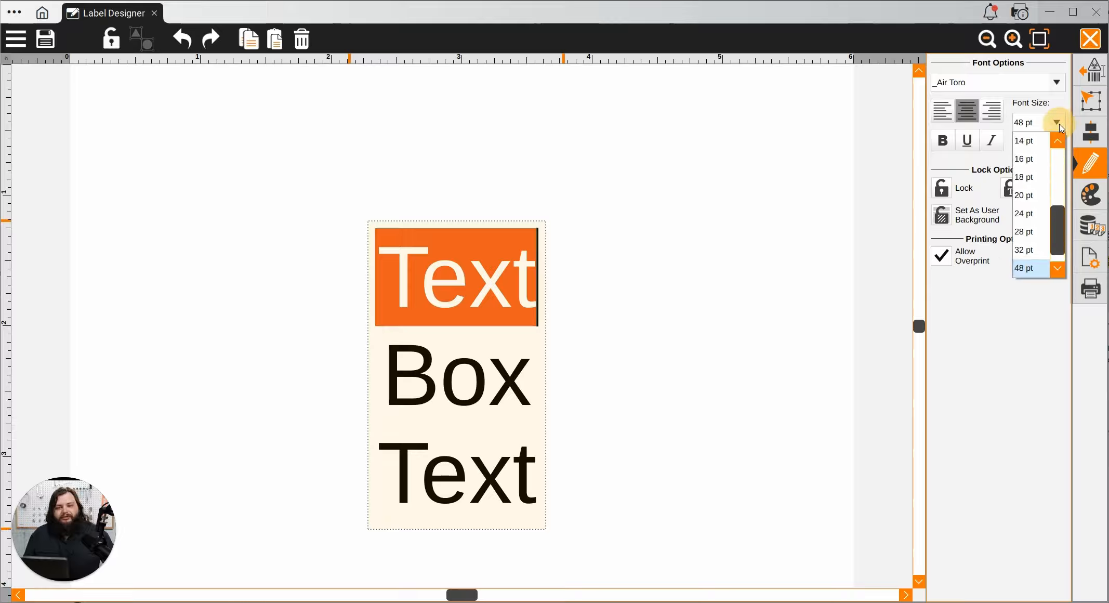
click(1029, 159)
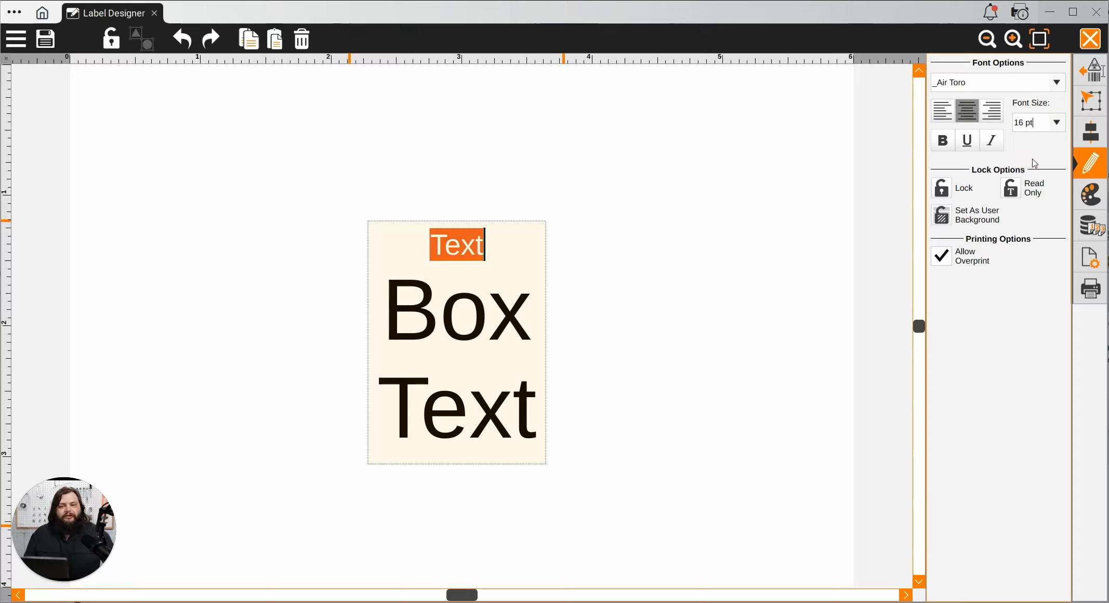
click(943, 110)
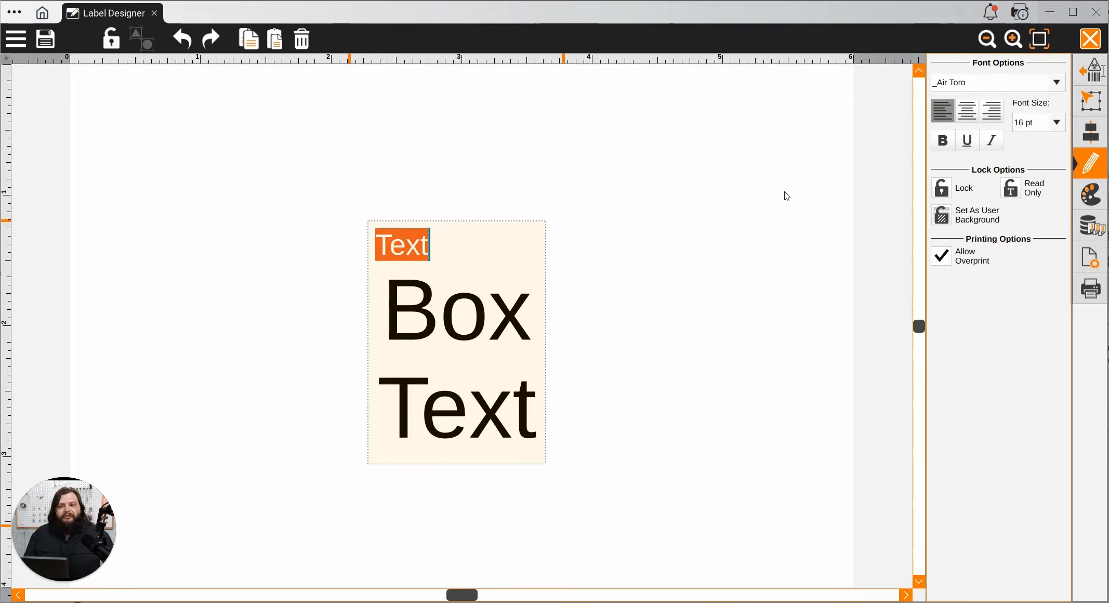
Step: Make the word "Box" on the second line italic, set it to 24 pt and right-align it
click(531, 329)
drag(533, 328, 397, 322)
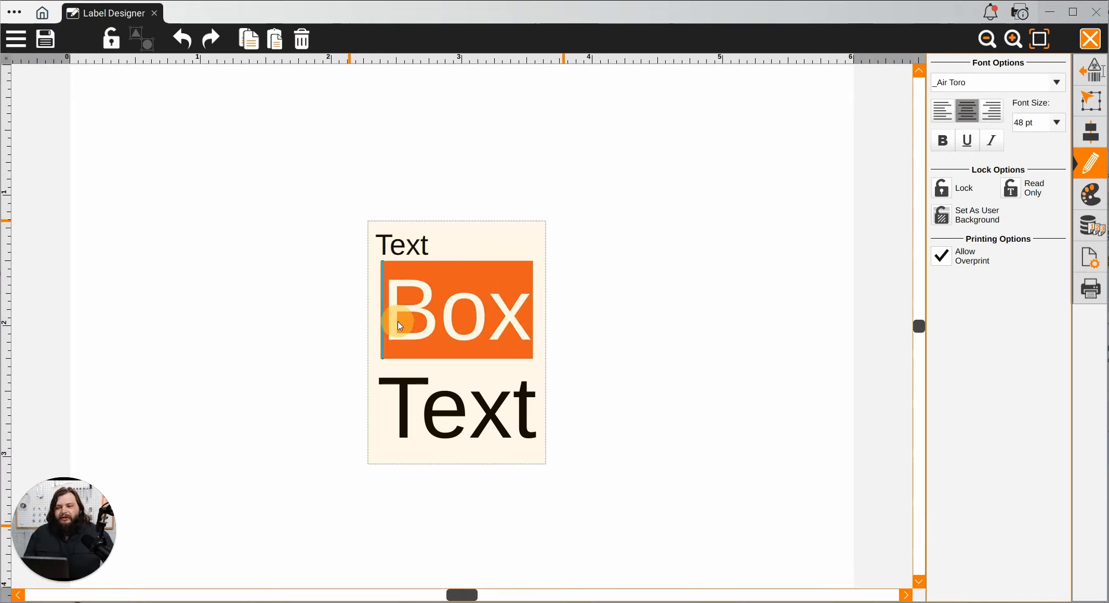
click(993, 142)
click(1056, 123)
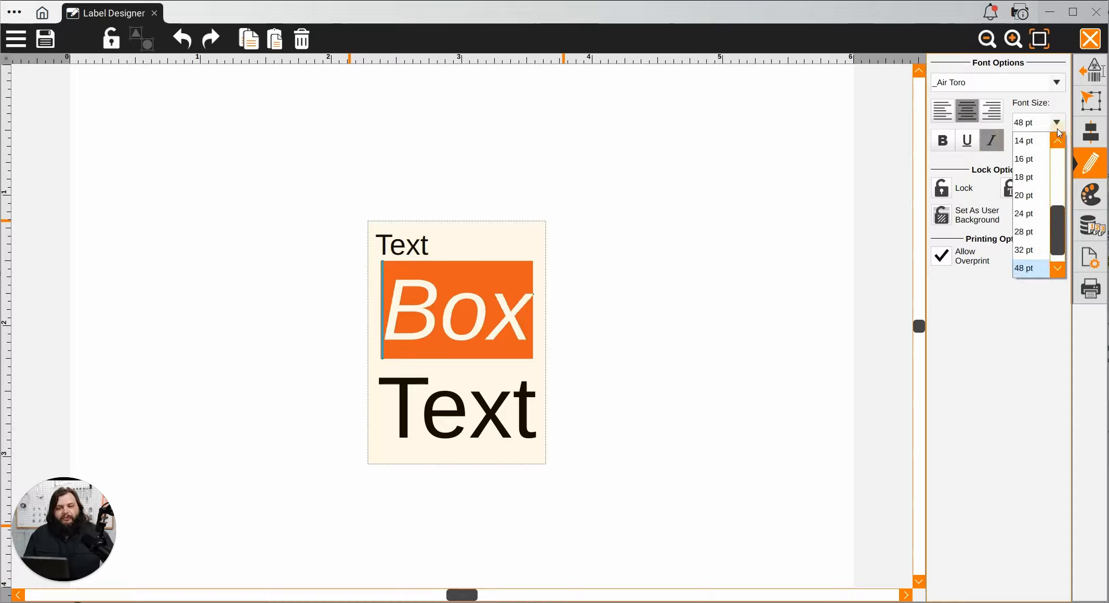
click(1038, 214)
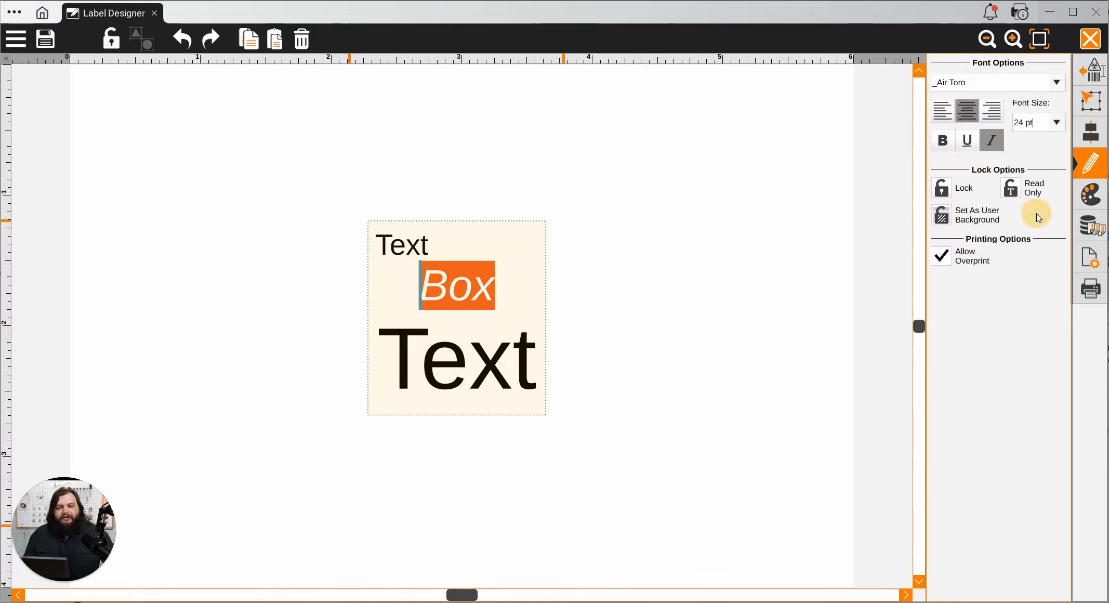
click(992, 111)
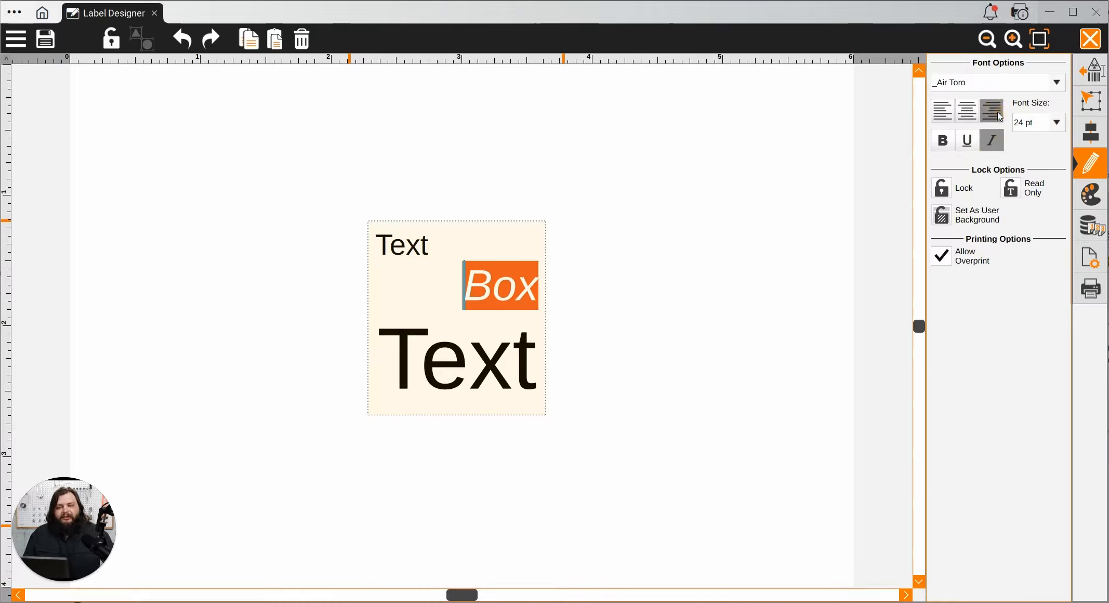
Step: Change the font of the word "Box" to Heebo and deselect the rich text object
click(1055, 84)
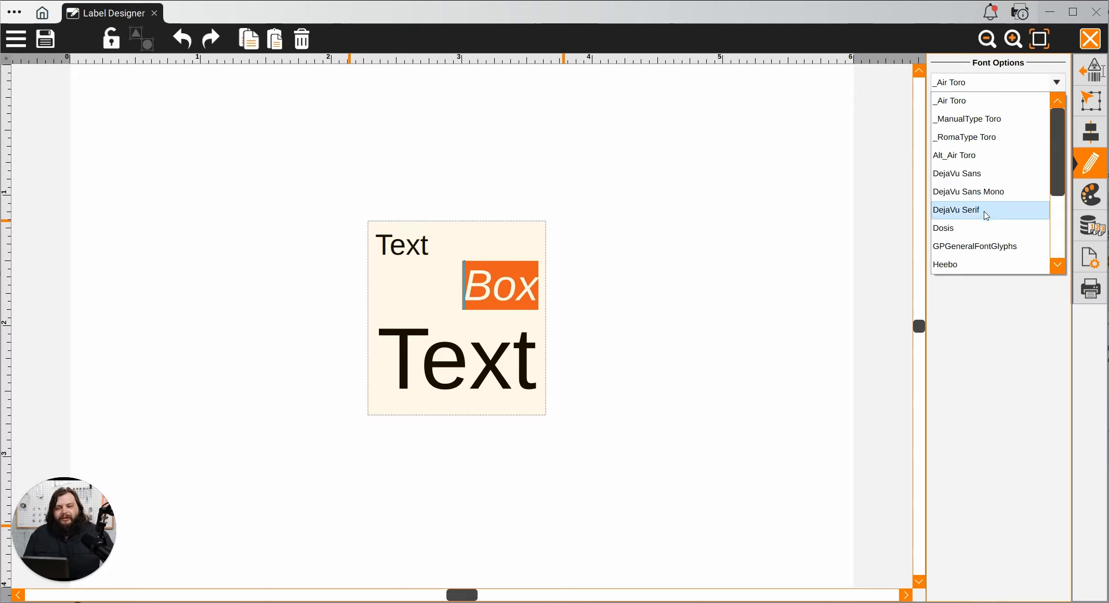
click(955, 265)
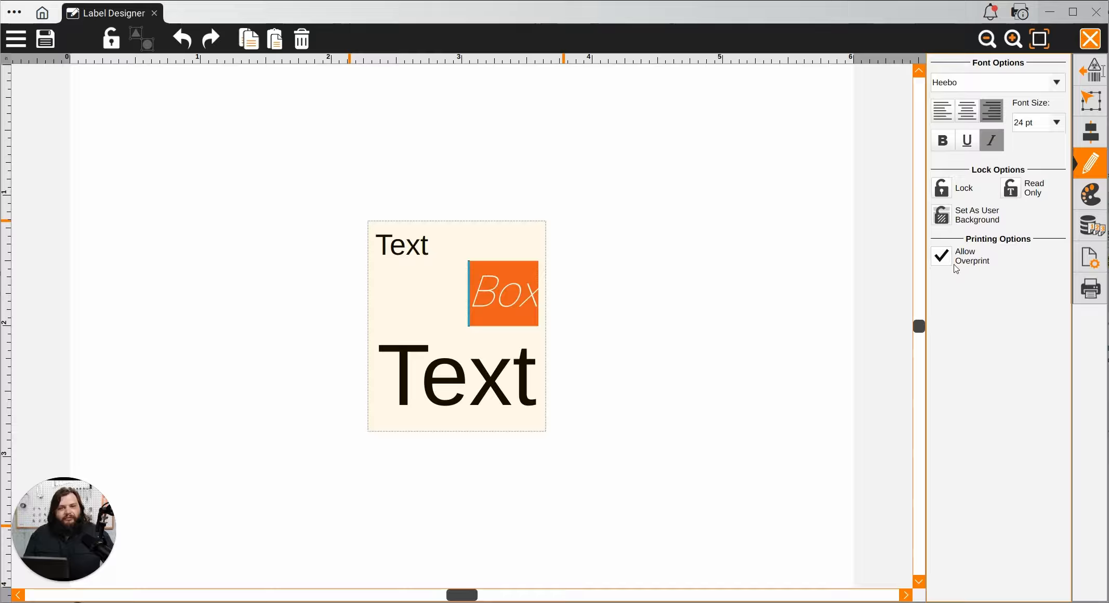
click(578, 287)
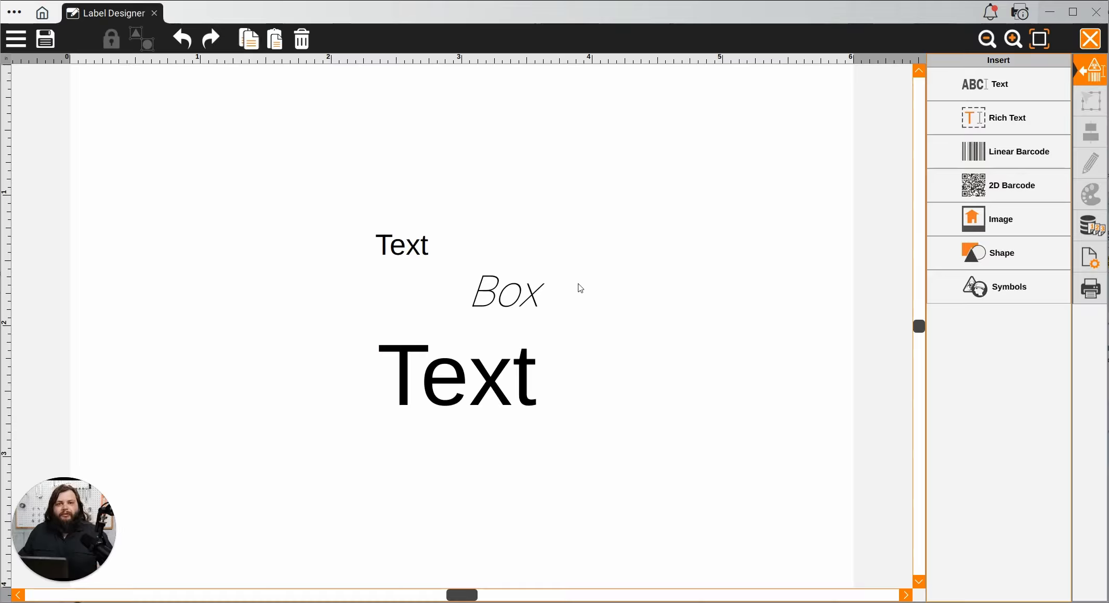